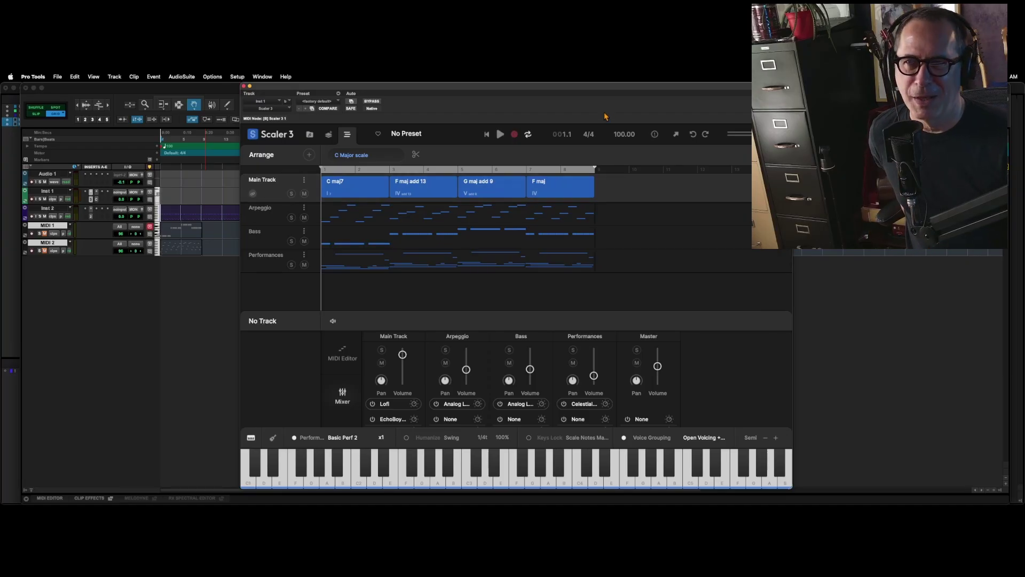
View the chord creation page and the chord set browser, and return to the Arrange page.
{"action": "left_click_drag", "start_coordinate": [597, 92], "coordinate": [597, 91]}
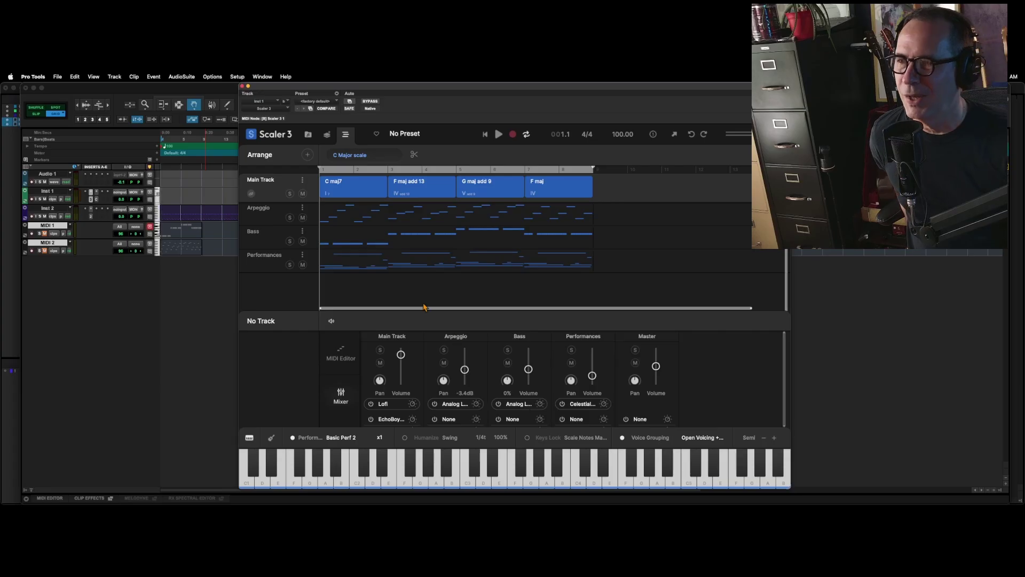
{"action": "left_click", "coordinate": [328, 135]}
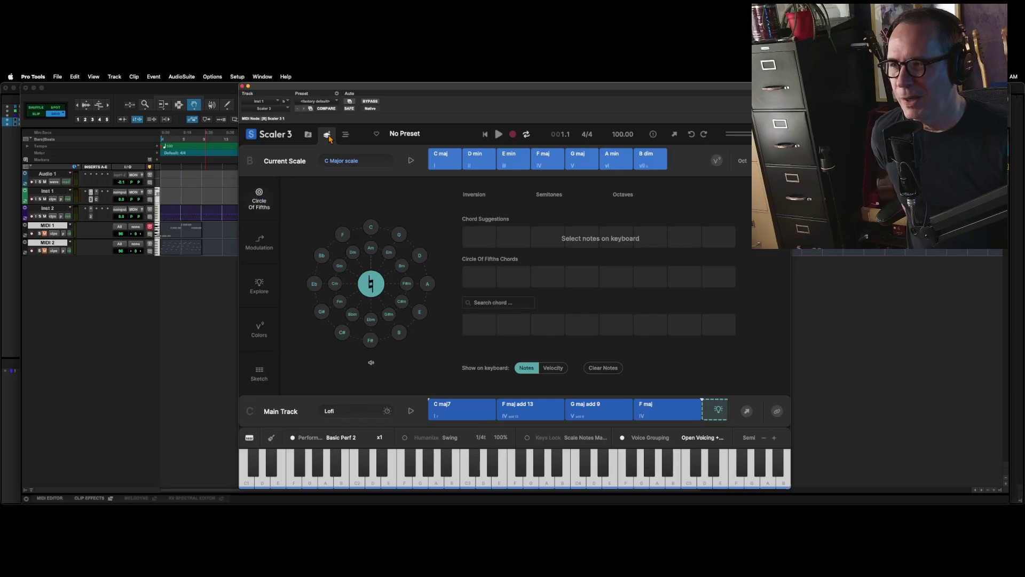
{"action": "left_click", "coordinate": [308, 136]}
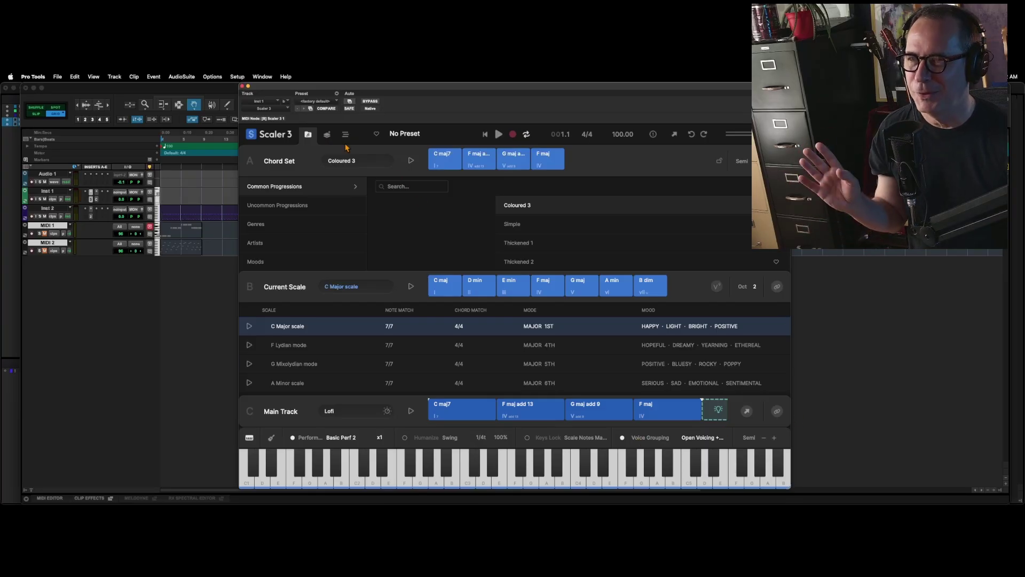
{"action": "left_click", "coordinate": [327, 136]}
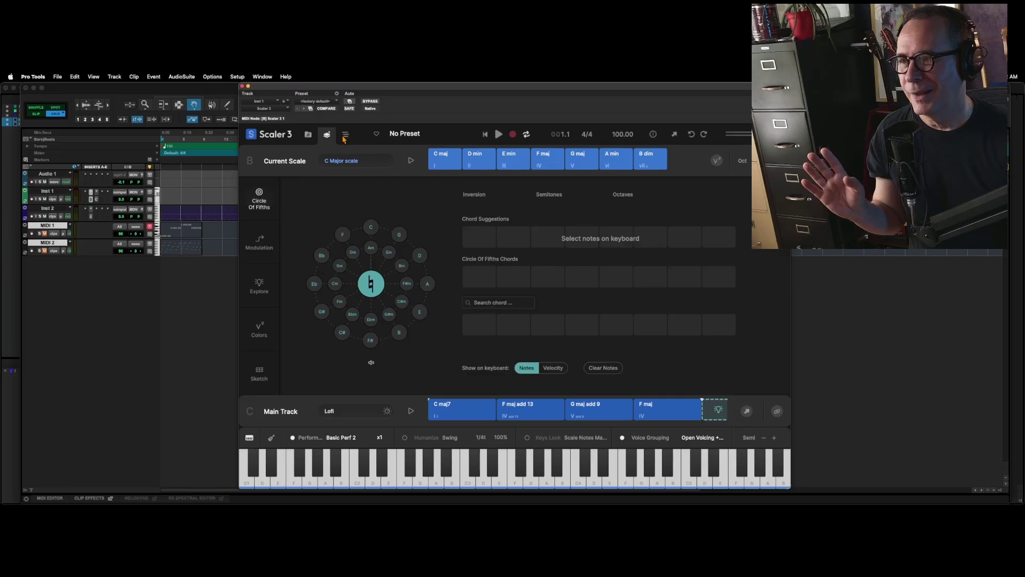
{"action": "left_click", "coordinate": [345, 135]}
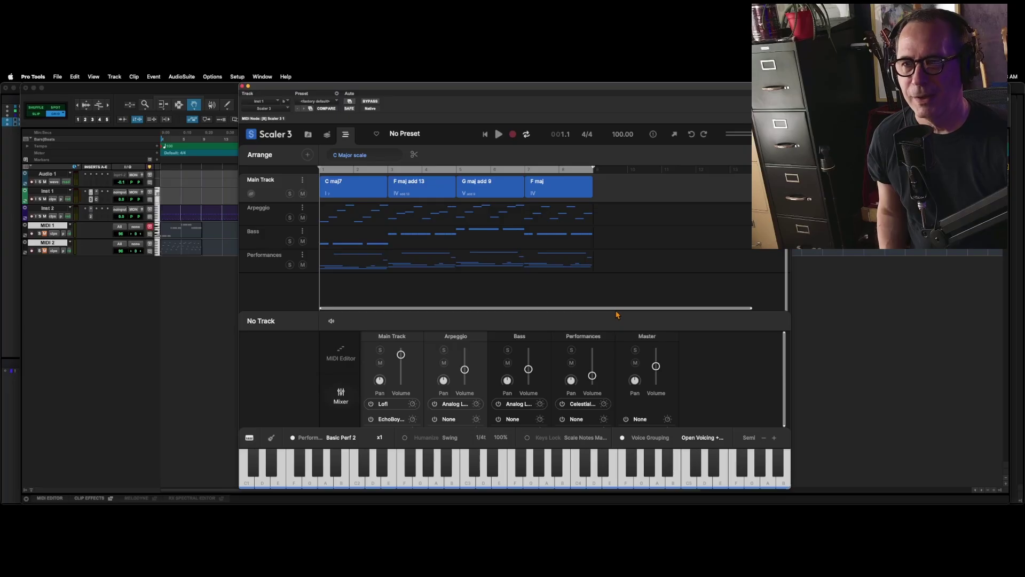
Enlarge the mixer area to show more effect slots and look over the Main Track's available sounds.
{"action": "left_click_drag", "start_coordinate": [610, 311], "coordinate": [604, 276]}
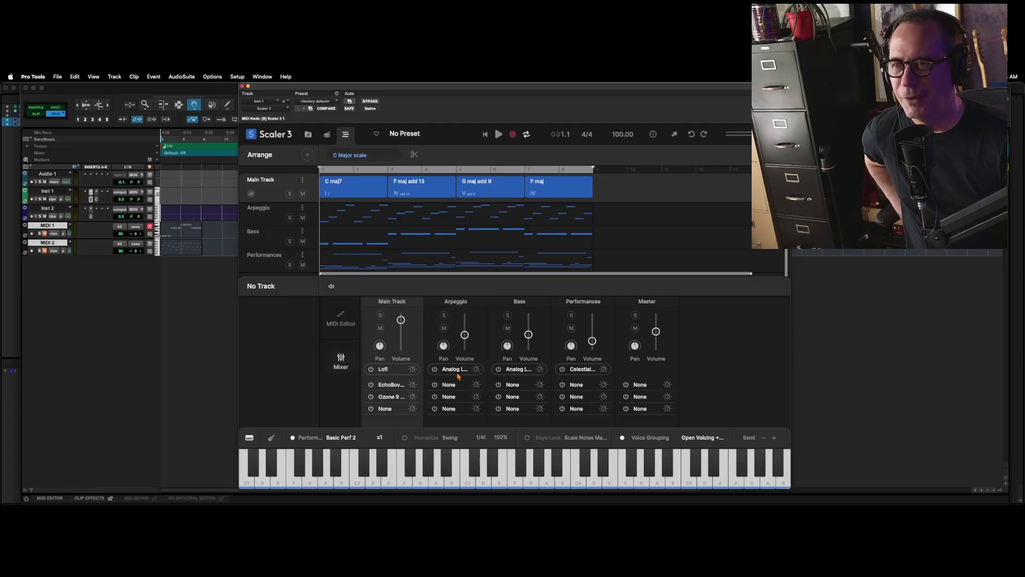
{"action": "left_click", "coordinate": [383, 369]}
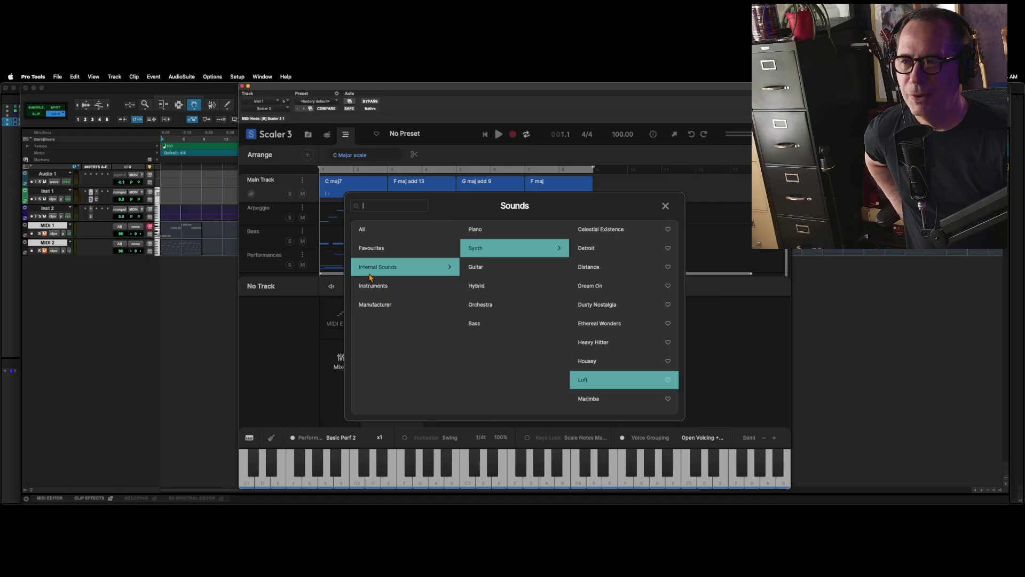
{"action": "left_click", "coordinate": [666, 207]}
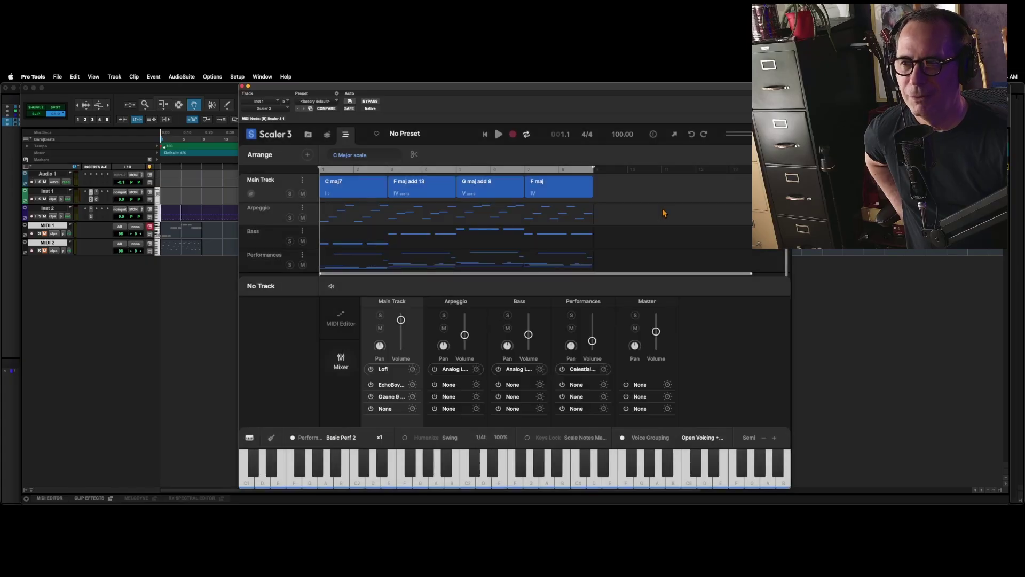
Switch the Main Track sound to Housey and back to Lofi, and slightly reduce the mixer area's height.
{"action": "left_click", "coordinate": [384, 370]}
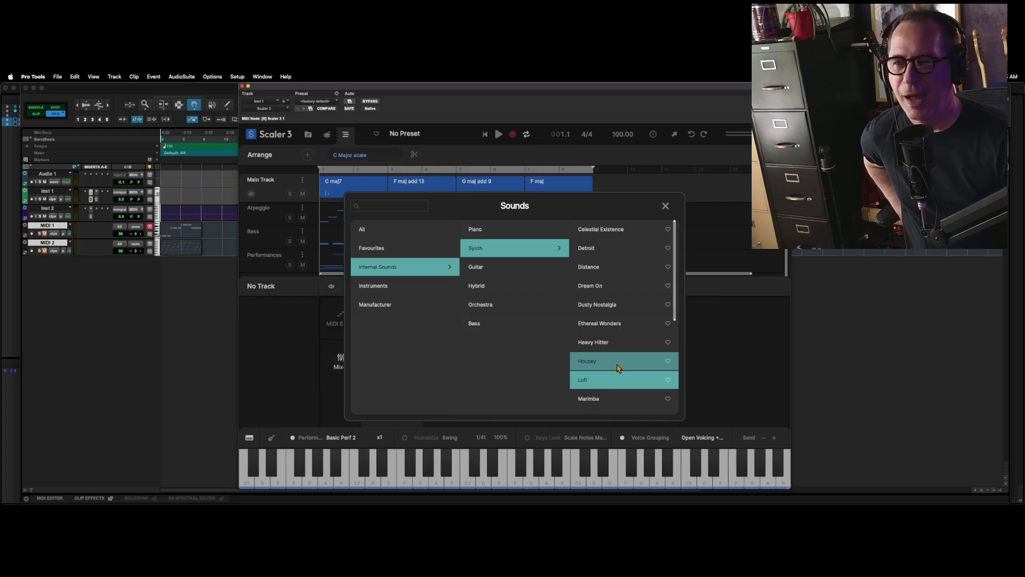
{"action": "double_click", "coordinate": [587, 361]}
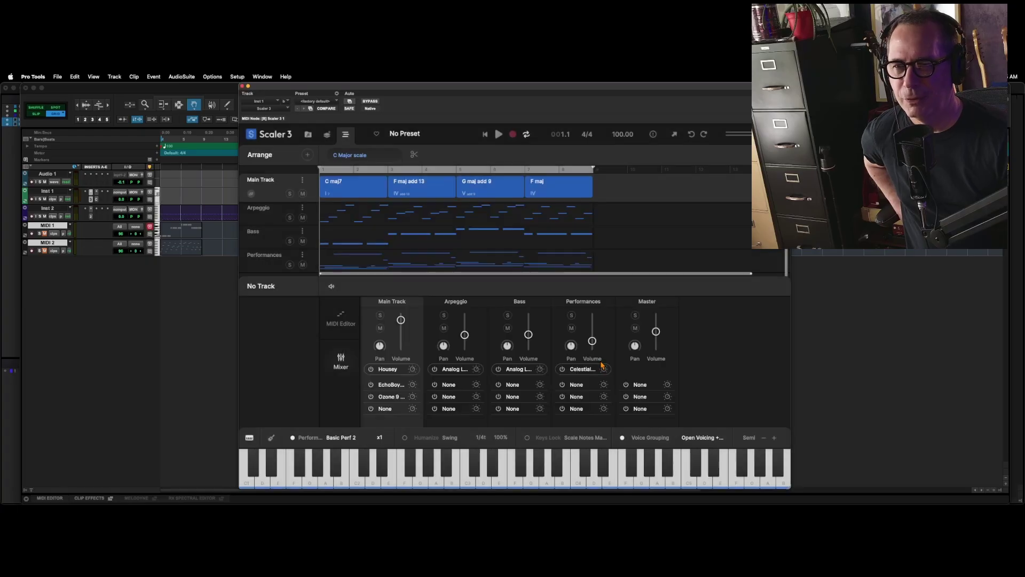
{"action": "left_click", "coordinate": [398, 370]}
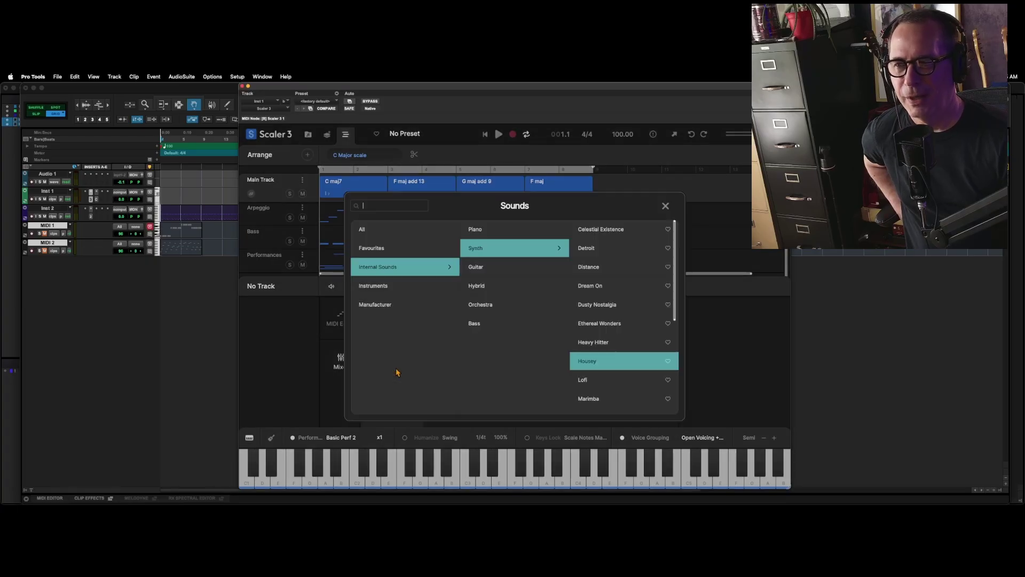
{"action": "double_click", "coordinate": [594, 384]}
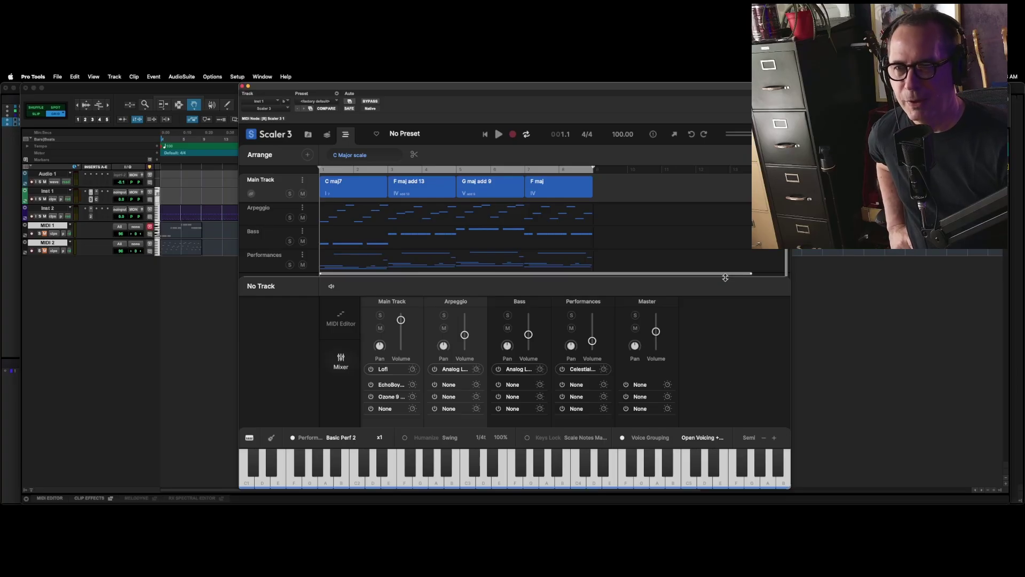
{"action": "mouse_move", "coordinate": [725, 277]}
{"action": "left_mouse_down"}
{"action": "mouse_move", "coordinate": [724, 301]}
{"action": "mouse_move", "coordinate": [720, 284]}
{"action": "left_mouse_up"}
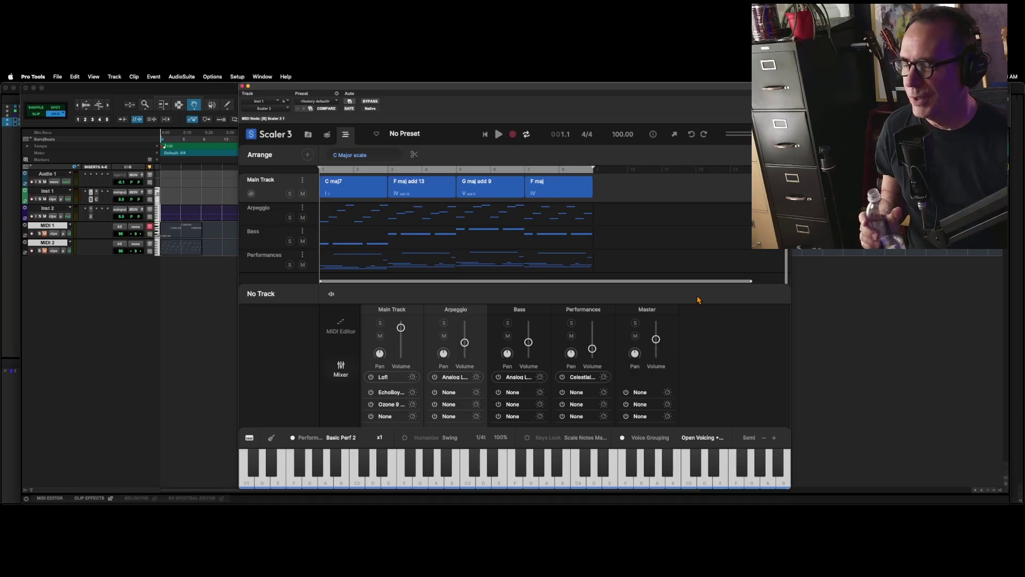
Load the second Analog Lab V (VST3) entry on the Arpeggio track, view its preset list and close its window.
{"action": "left_click", "coordinate": [453, 380]}
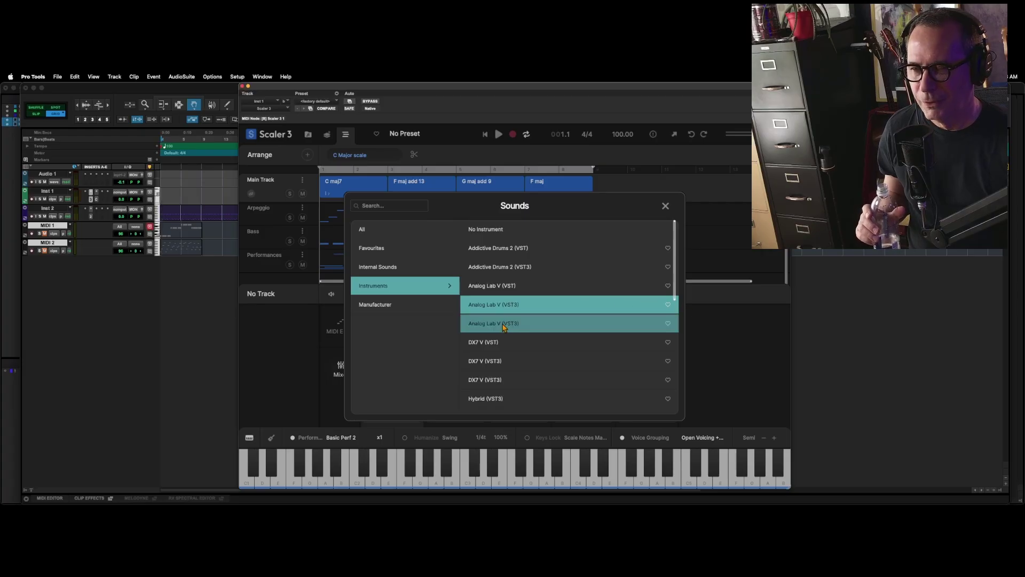
{"action": "left_click", "coordinate": [504, 297]}
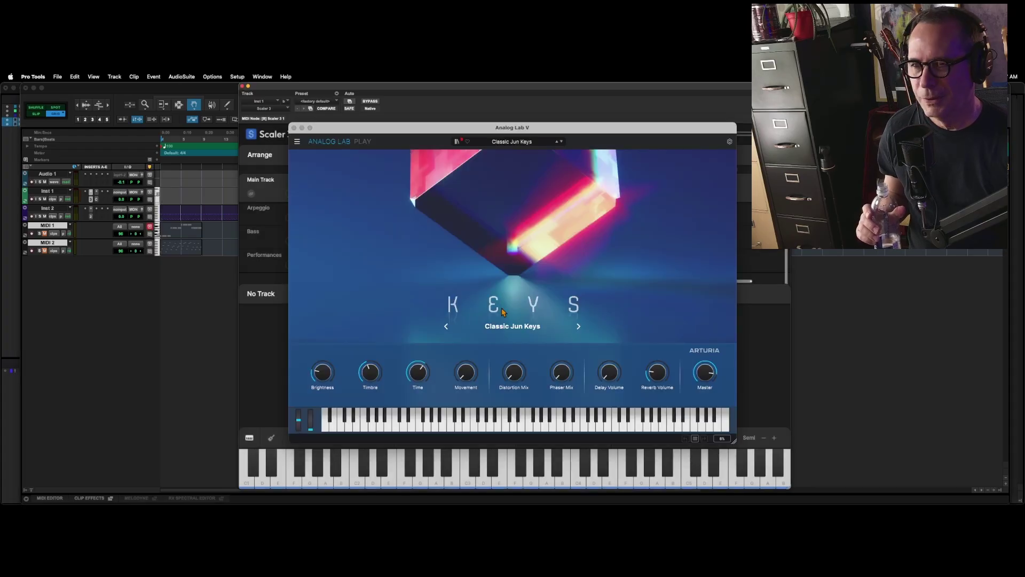
{"action": "left_click_drag", "start_coordinate": [457, 127], "coordinate": [402, 162]}
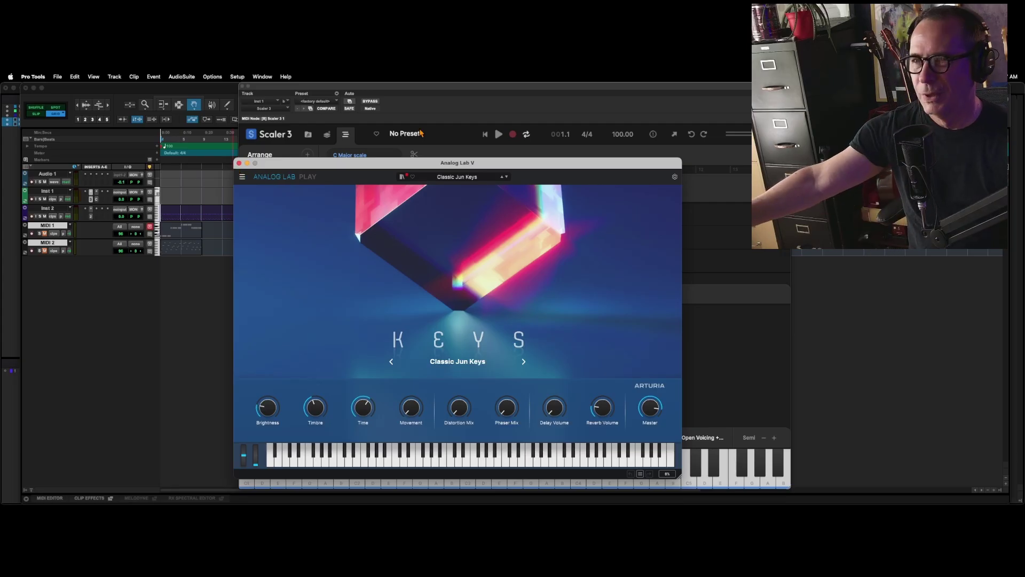
{"action": "left_click", "coordinate": [473, 178]}
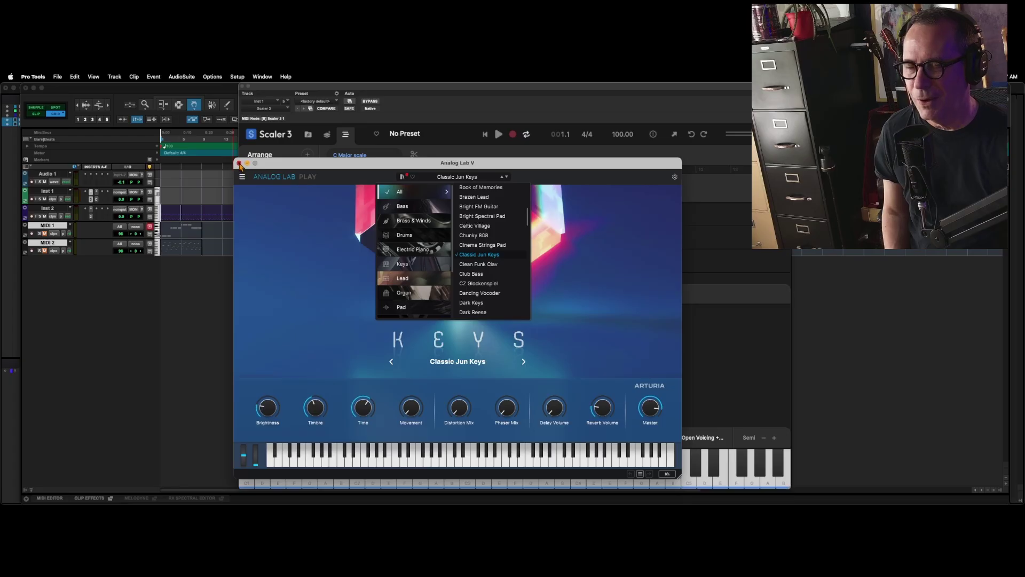
{"action": "left_click", "coordinate": [239, 163]}
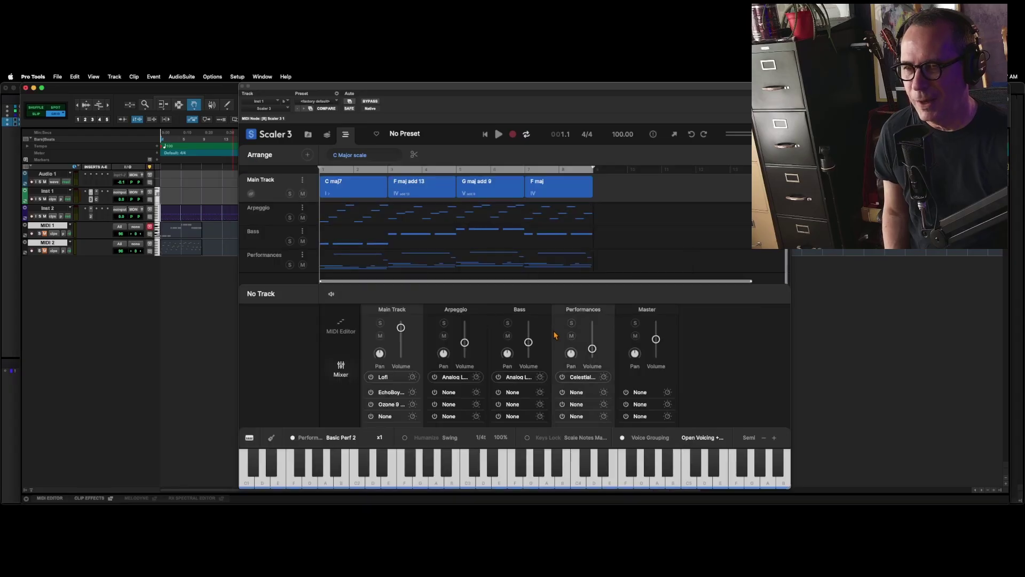
Check the Arpeggio track's selected instrument and change it to Analog Lab V (VST).
{"action": "left_click", "coordinate": [453, 377]}
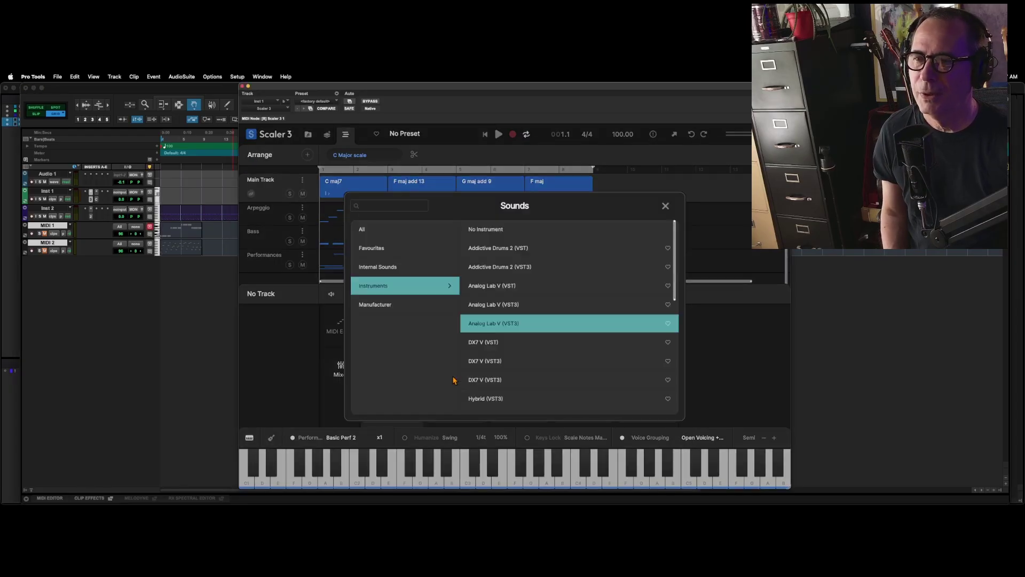
{"action": "left_click", "coordinate": [665, 206]}
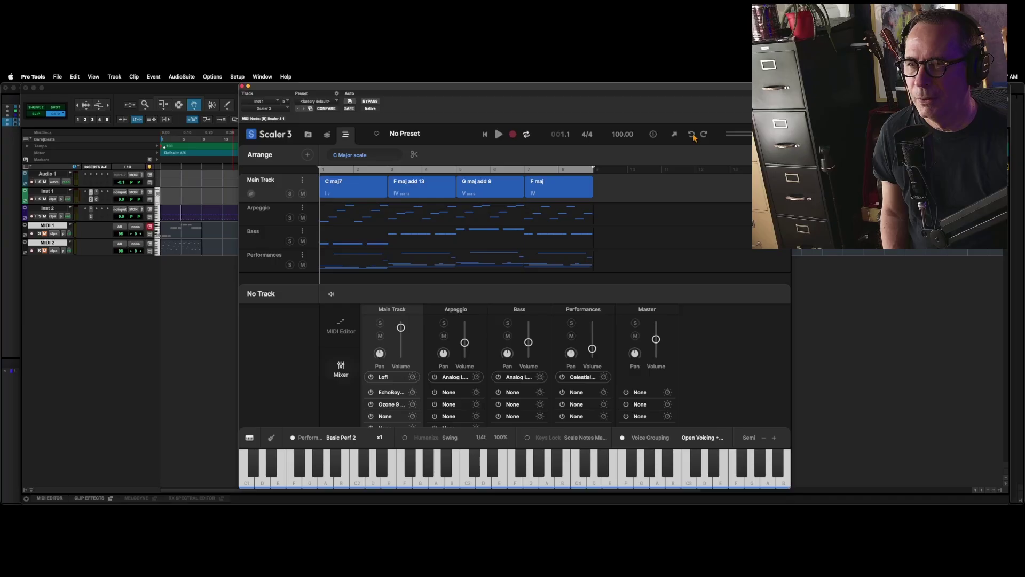
{"action": "left_click", "coordinate": [451, 378]}
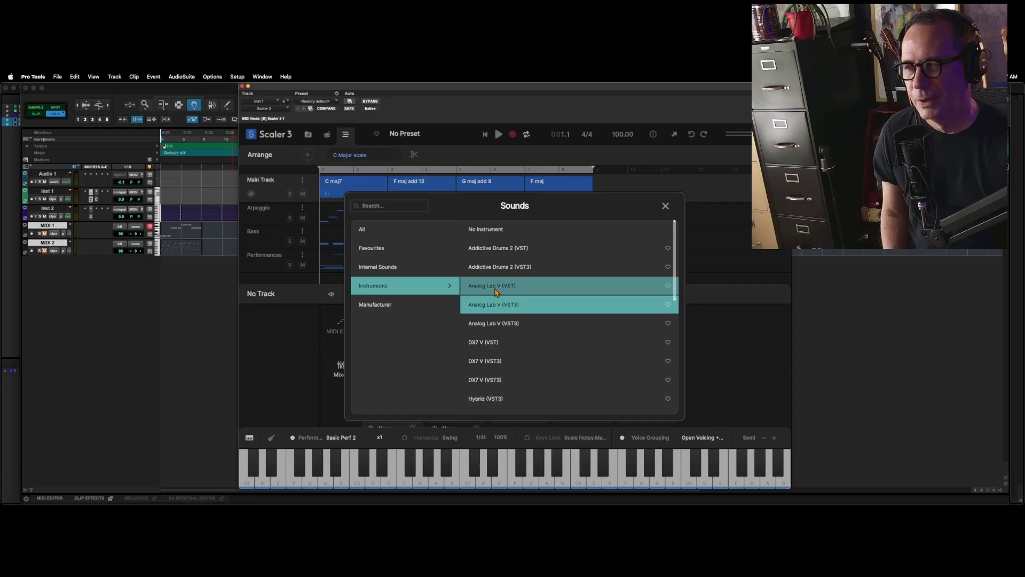
{"action": "left_click", "coordinate": [495, 291]}
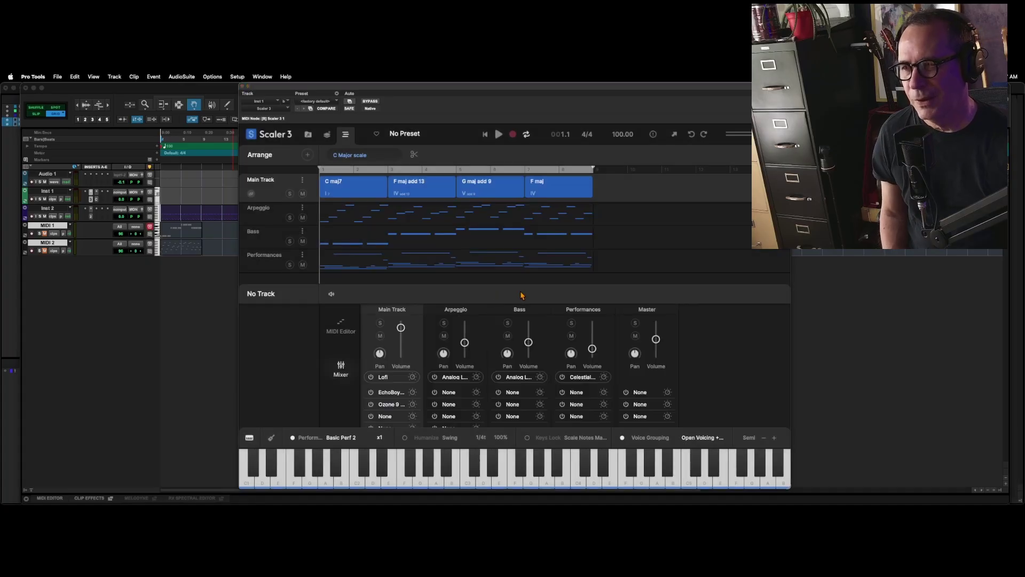
Load Analog Lab V (VST3) on the Arpeggio track and move its window aside to uncover the track list.
{"action": "left_click", "coordinate": [455, 377]}
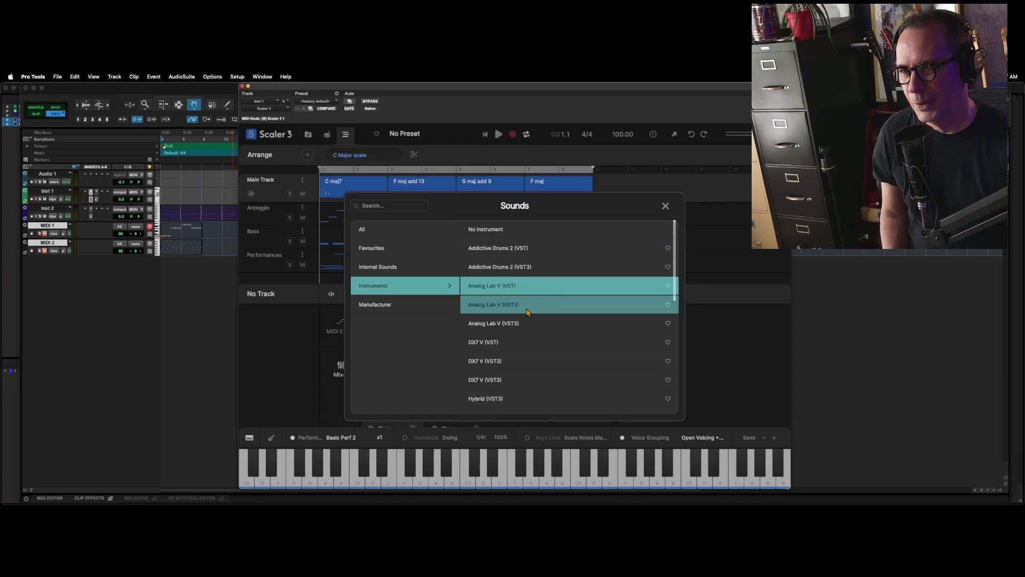
{"action": "left_click", "coordinate": [606, 320]}
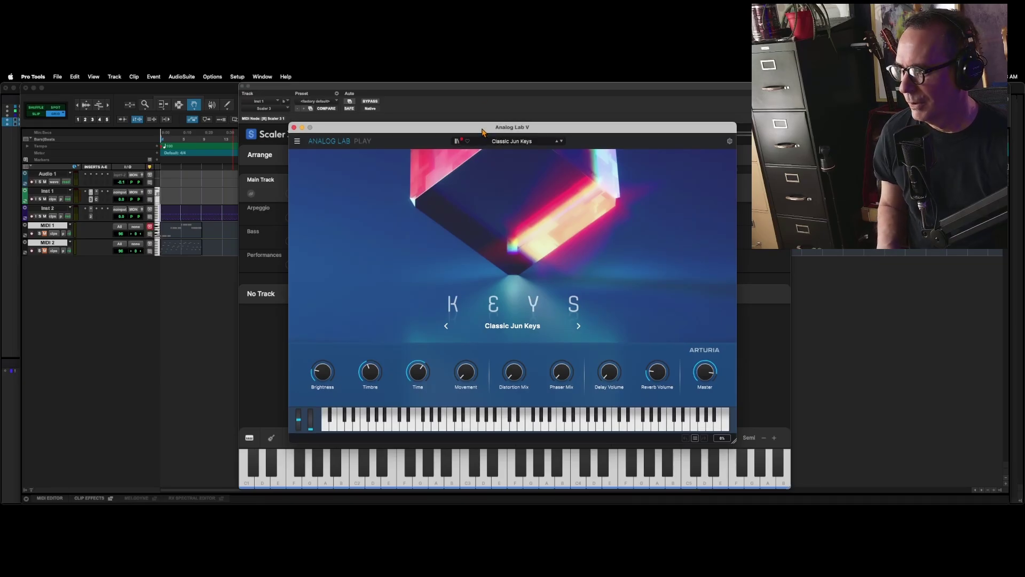
{"action": "left_click_drag", "start_coordinate": [471, 131], "coordinate": [599, 100]}
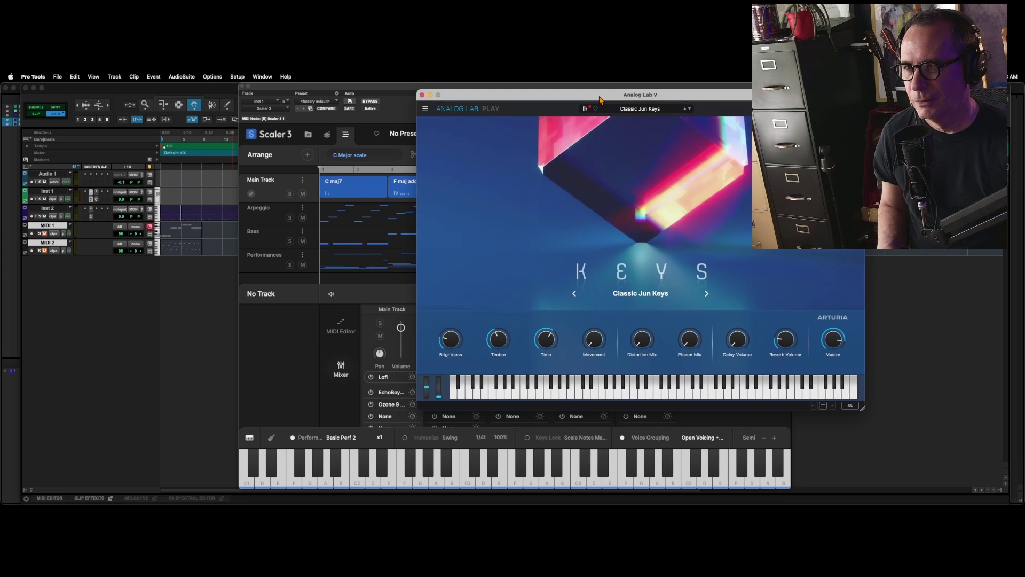
Play the arrangement briefly, choose the Dark Keys preset in the Arpeggio's Analog Lab V and return to the mixer.
{"action": "left_click", "coordinate": [361, 96]}
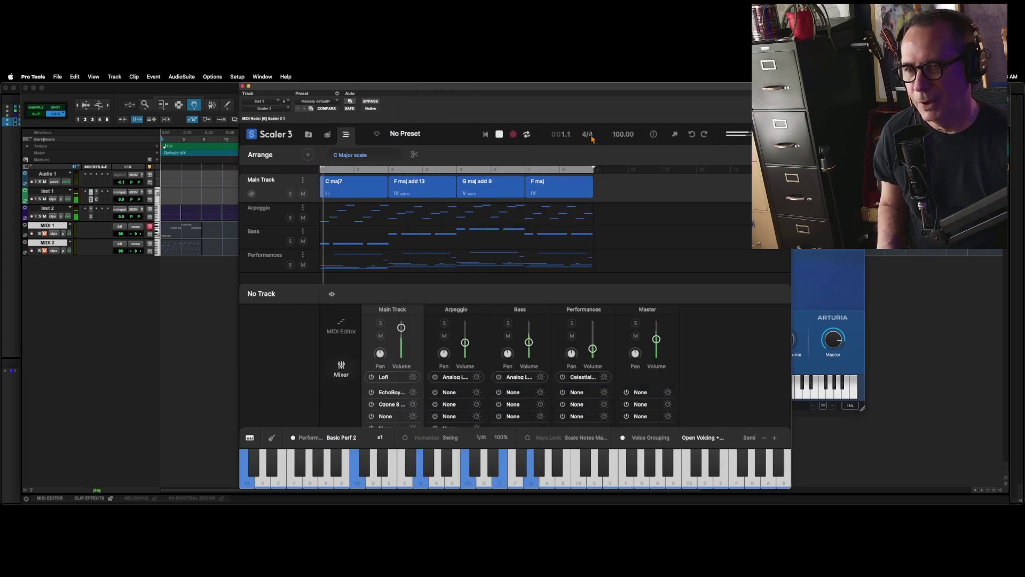
{"action": "key", "text": "space"}
{"action": "key", "text": "super+grave"}
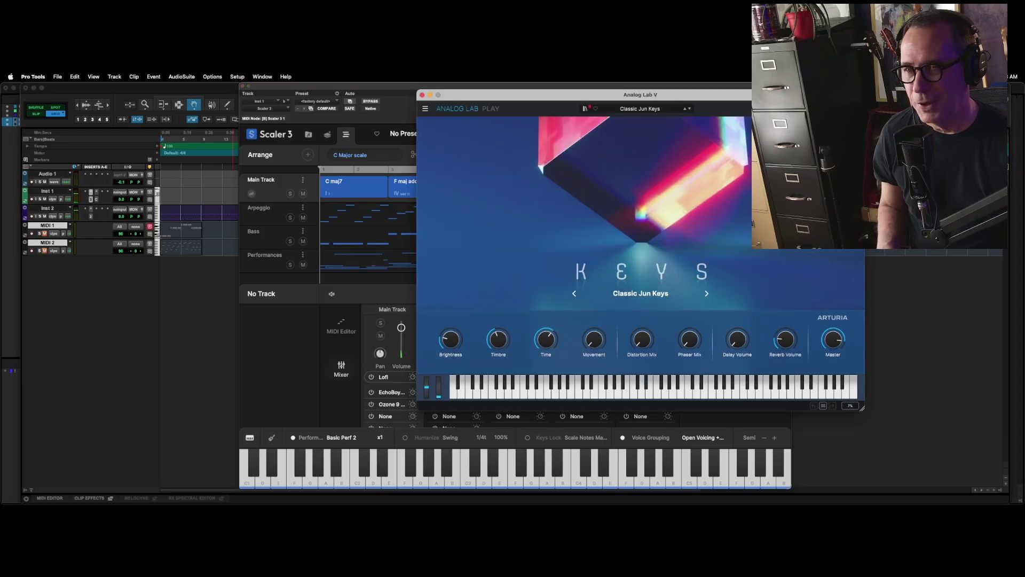
{"action": "left_click", "coordinate": [663, 112]}
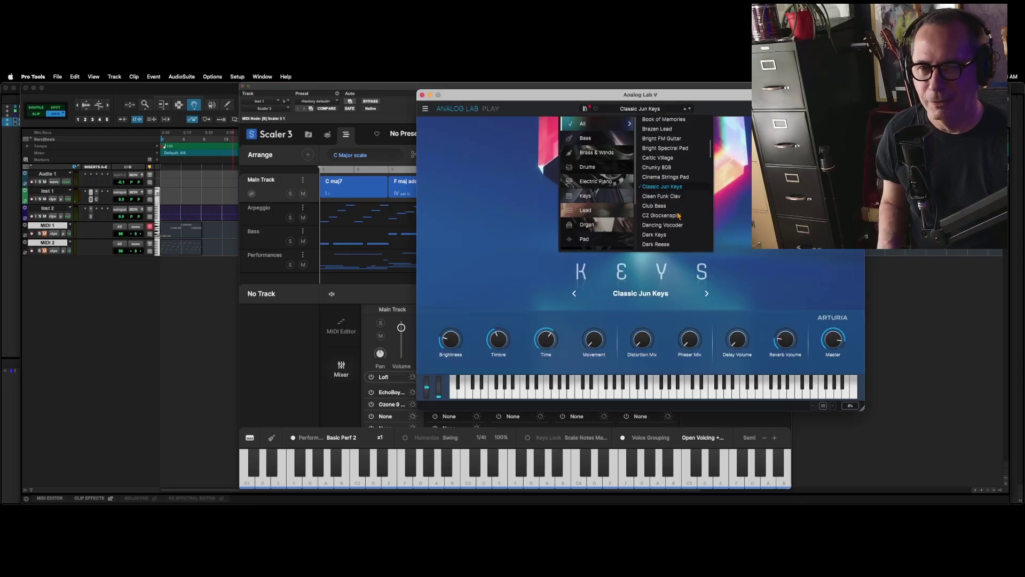
{"action": "left_click", "coordinate": [668, 237]}
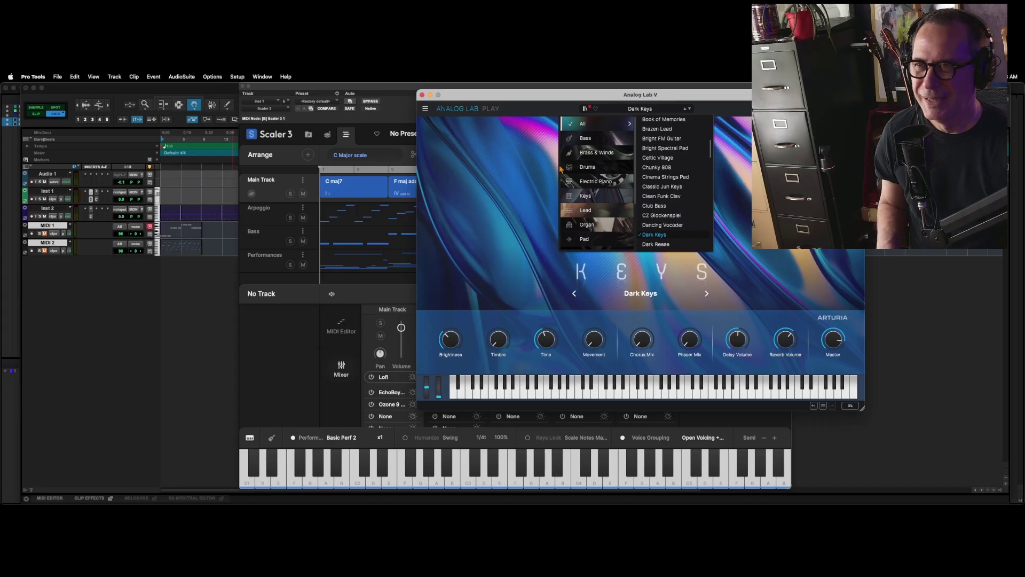
{"action": "left_click", "coordinate": [398, 93]}
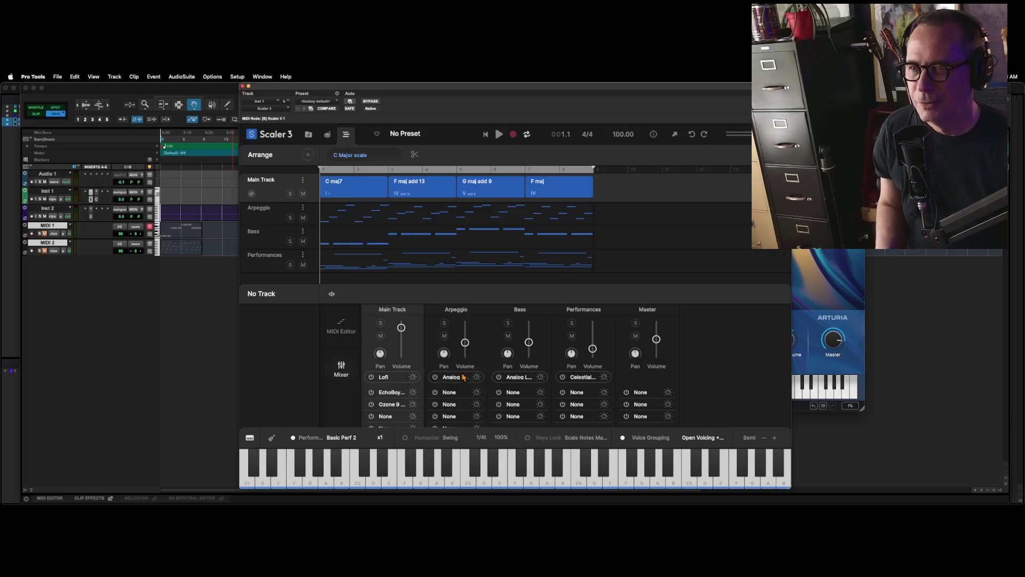
Mute the Arpeggio track and play the arrangement briefly without it.
{"action": "left_click", "coordinate": [444, 335]}
{"action": "key", "text": "space"}
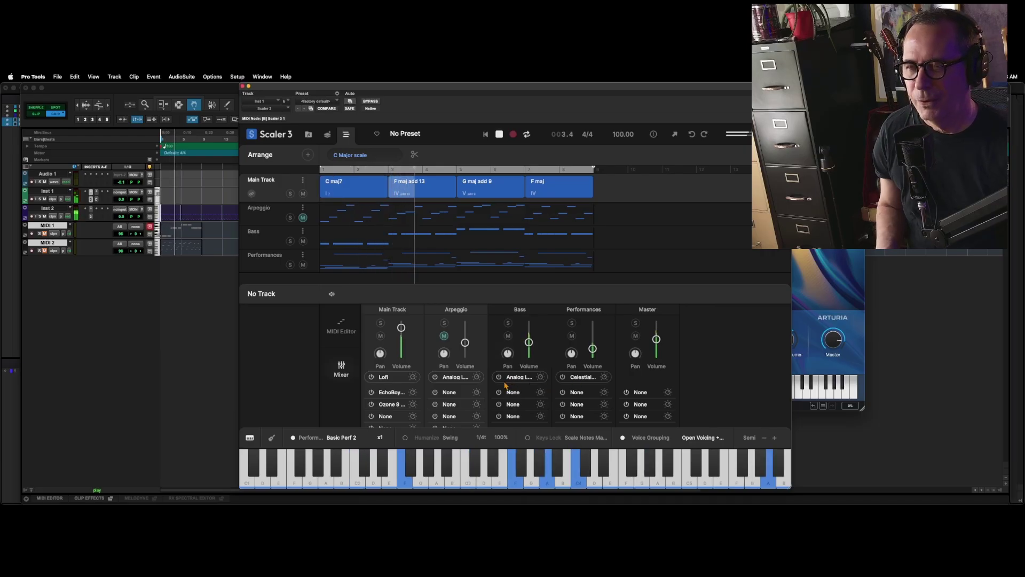
{"action": "key", "text": "space"}
Solo the Bass track, play it briefly and close the Analog Lab V window.
{"action": "left_click", "coordinate": [508, 324]}
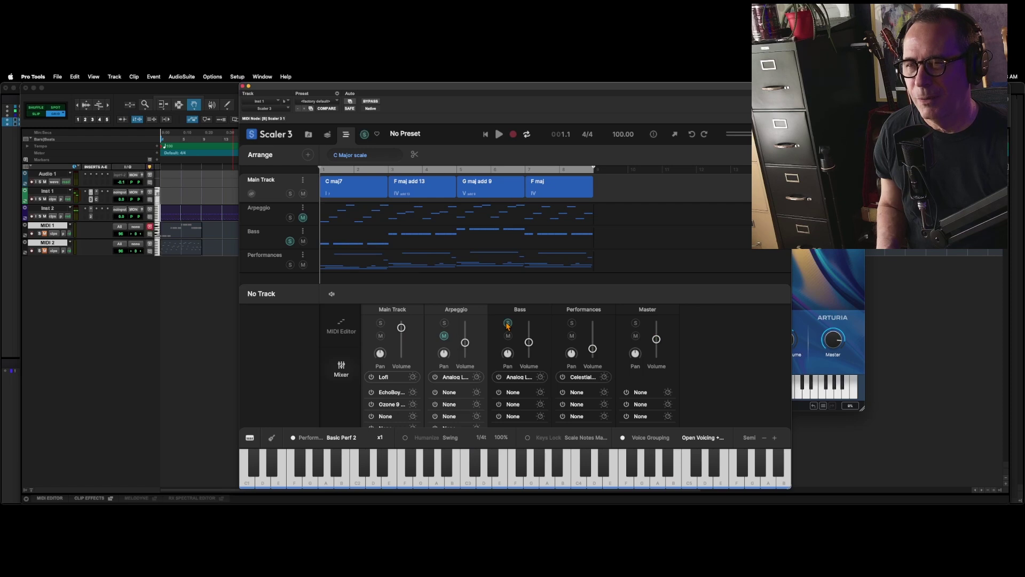
{"action": "key", "text": "space"}
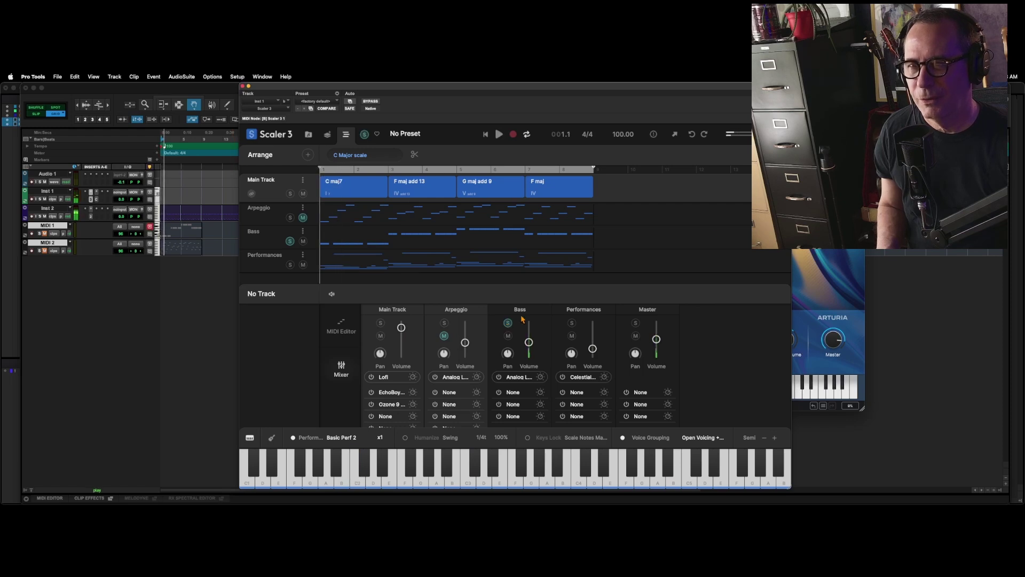
{"action": "left_click", "coordinate": [516, 377]}
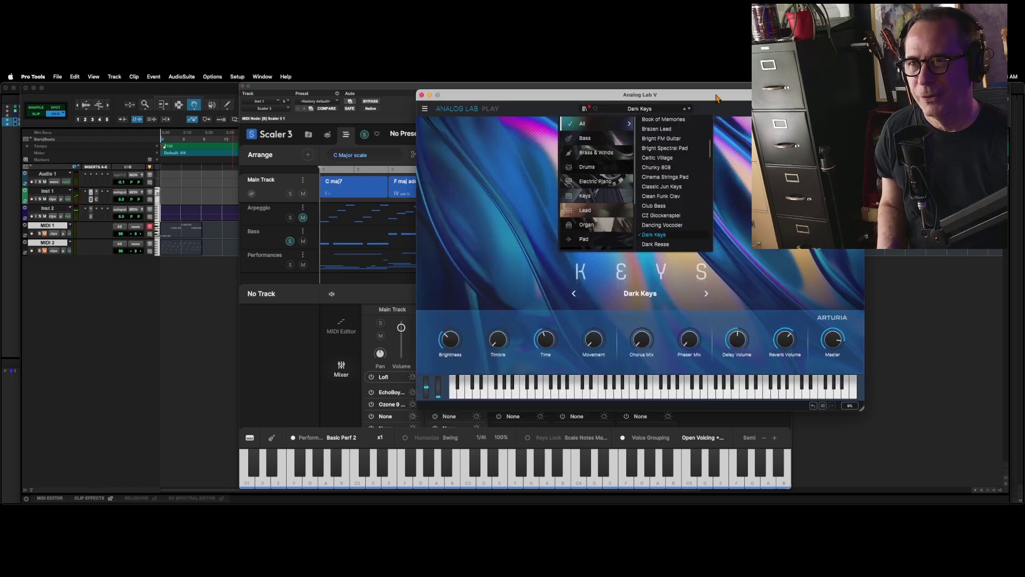
{"action": "left_click", "coordinate": [422, 95]}
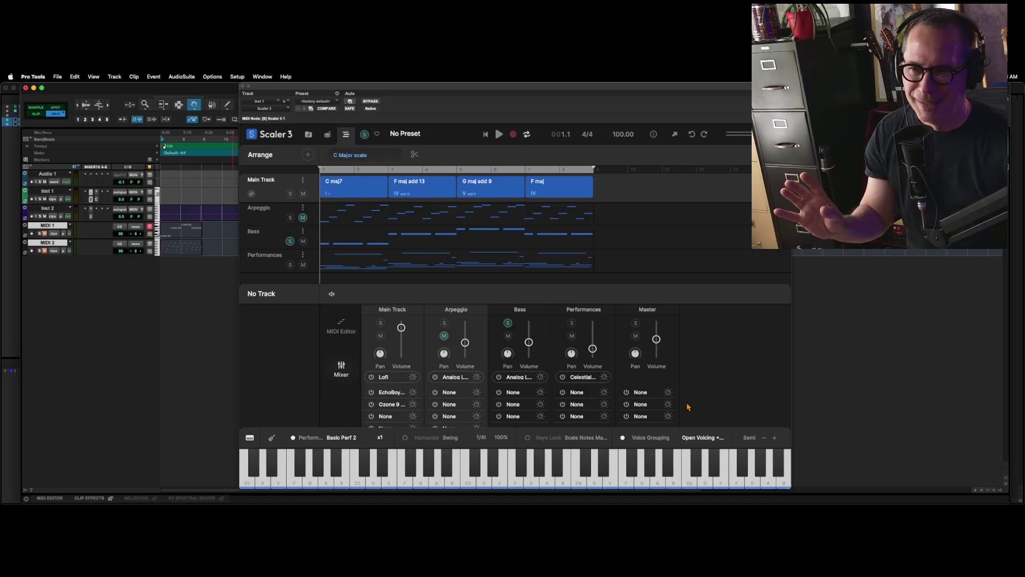
Browse the AudioFX effects available for the Main Track's first insert slot and close the list without choosing one.
{"action": "left_click", "coordinate": [388, 394]}
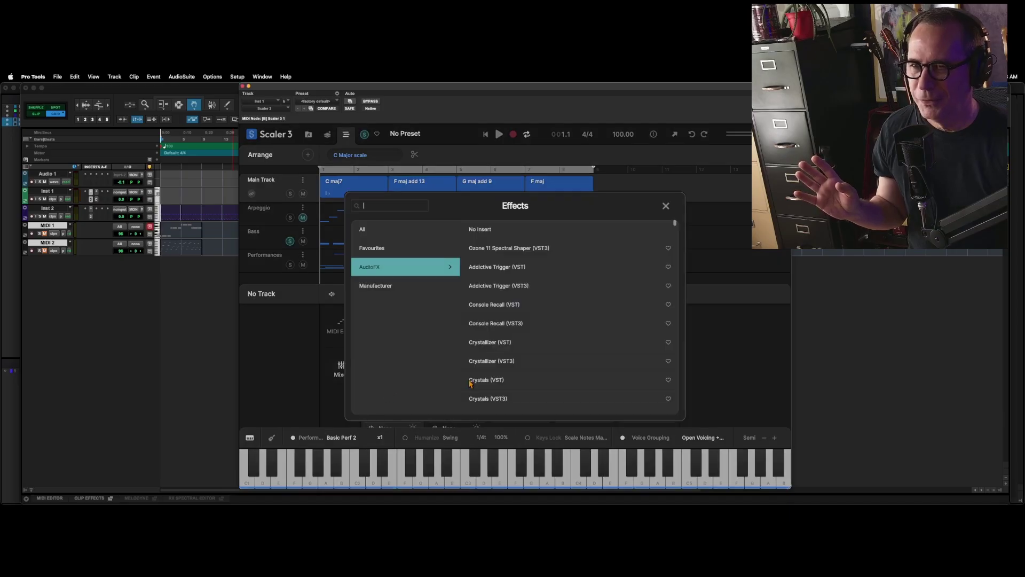
{"action": "mouse_move", "coordinate": [675, 224]}
{"action": "left_mouse_down"}
{"action": "mouse_move", "coordinate": [677, 253]}
{"action": "mouse_move", "coordinate": [685, 219]}
{"action": "left_mouse_up"}
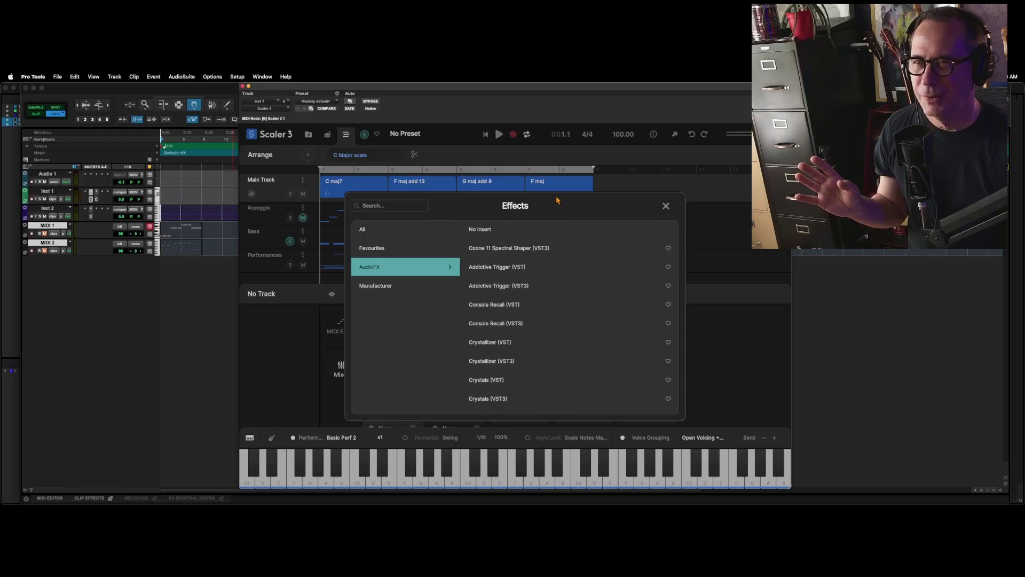
{"action": "left_click", "coordinate": [666, 206]}
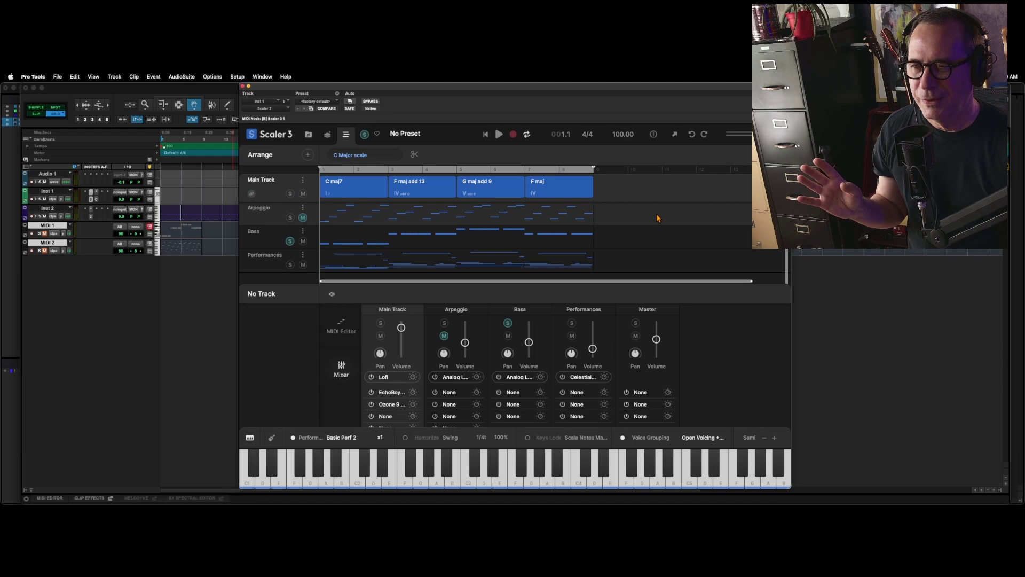
Show the EchoBoy Jr. effect on the Main Track, move its window clear of the mixer and close it.
{"action": "left_click", "coordinate": [413, 392]}
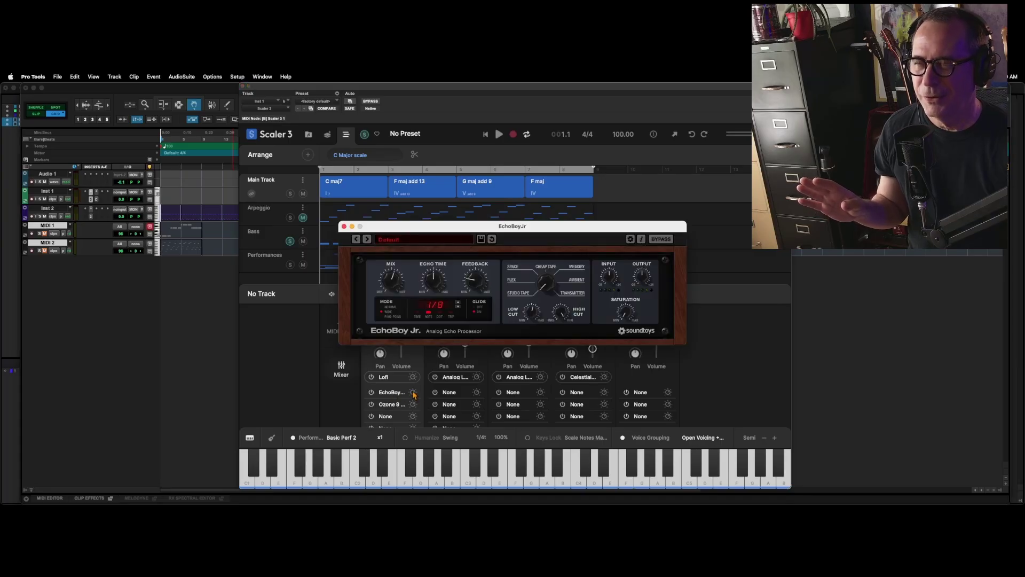
{"action": "left_click_drag", "start_coordinate": [510, 228], "coordinate": [675, 180]}
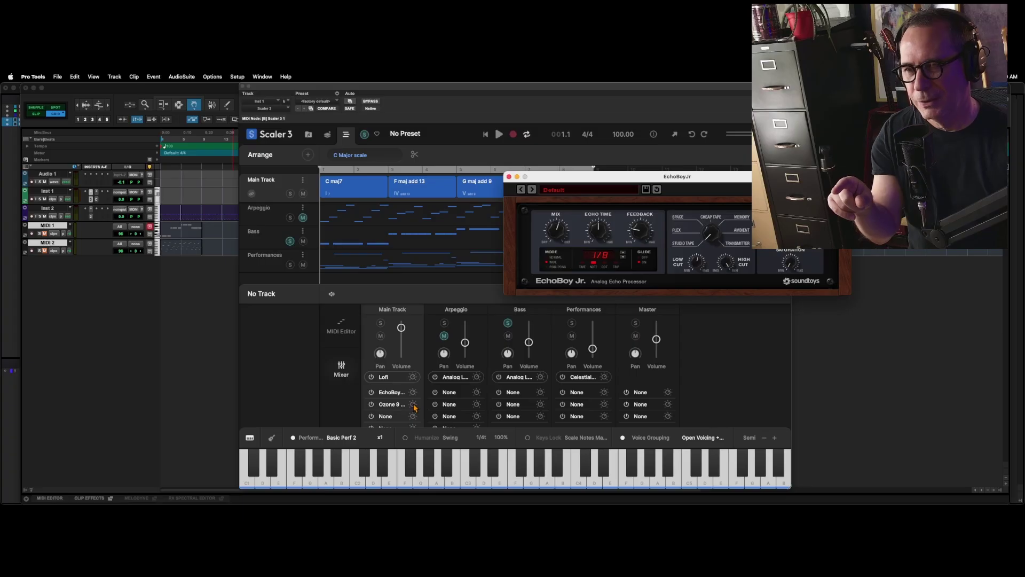
{"action": "left_click", "coordinate": [509, 177]}
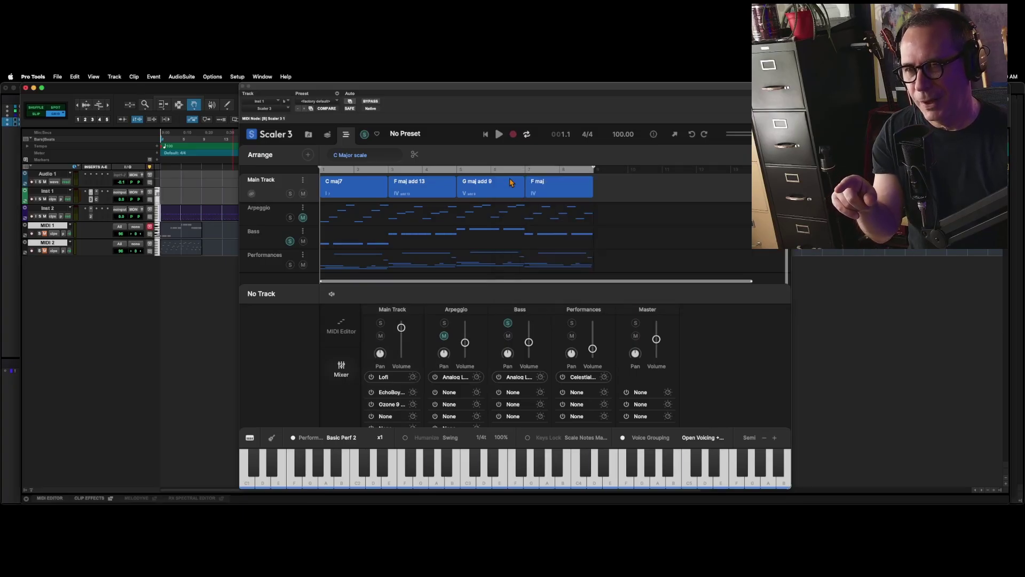
View the Analog Lab V instruments on the Arpeggio and Bass tracks one after the other, closing each window.
{"action": "left_click", "coordinate": [478, 378]}
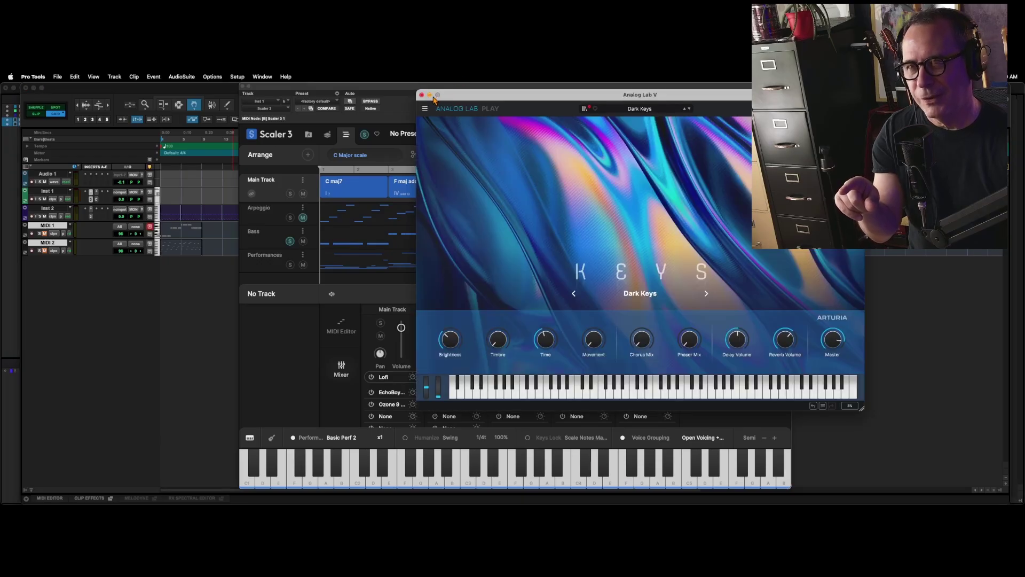
{"action": "left_click", "coordinate": [422, 95]}
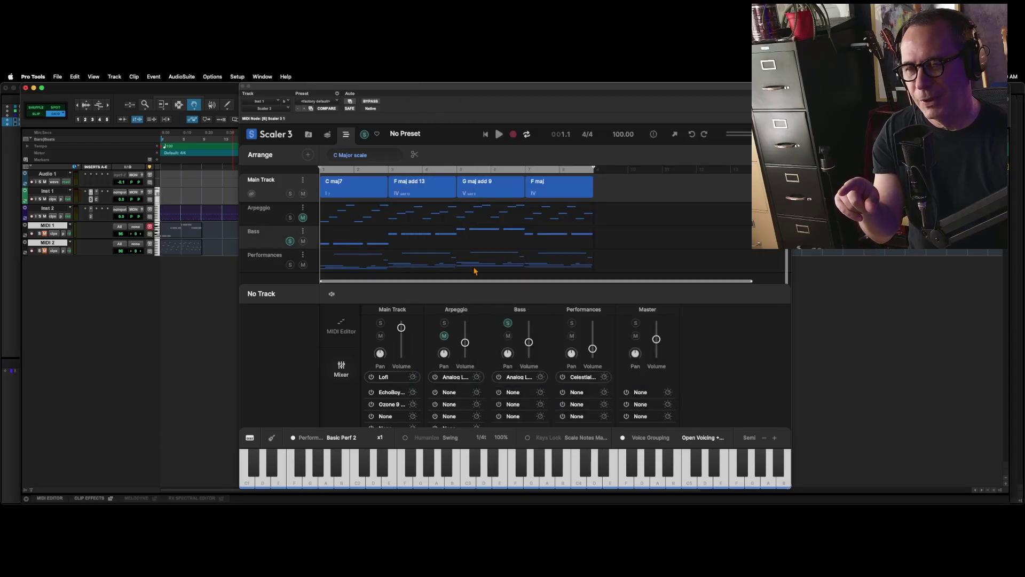
{"action": "left_click", "coordinate": [542, 377]}
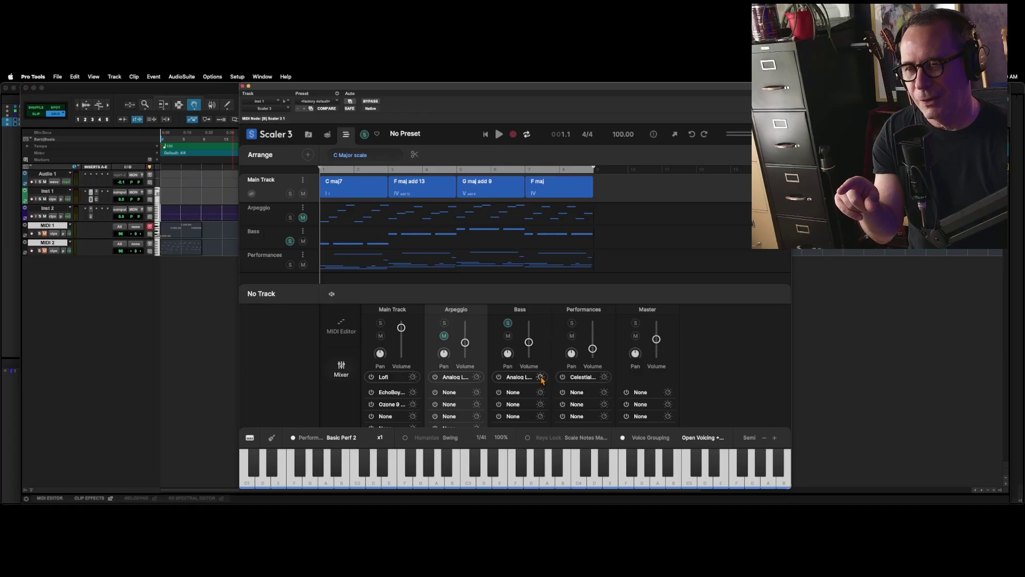
{"action": "left_click", "coordinate": [541, 377]}
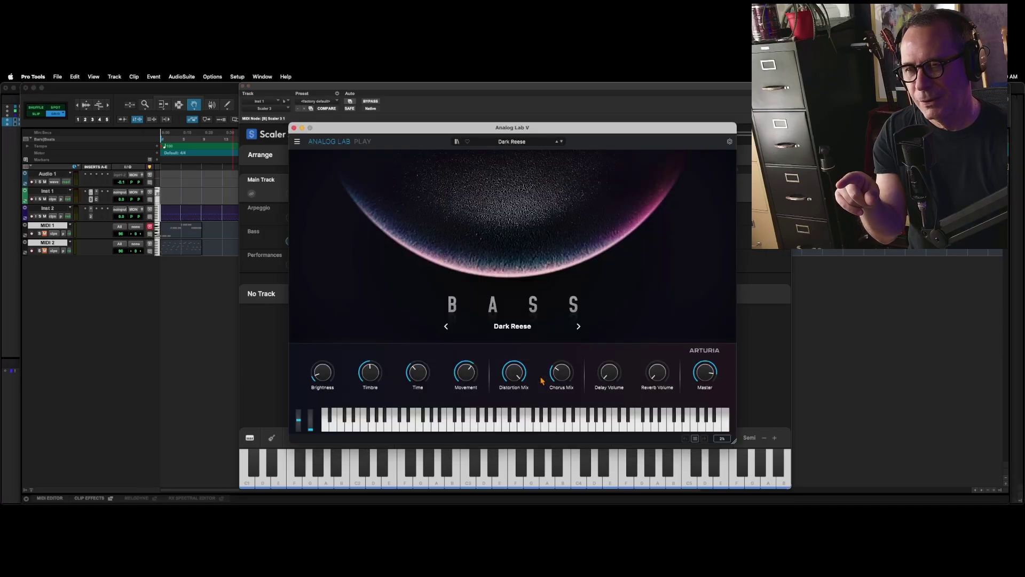
{"action": "left_click", "coordinate": [294, 128]}
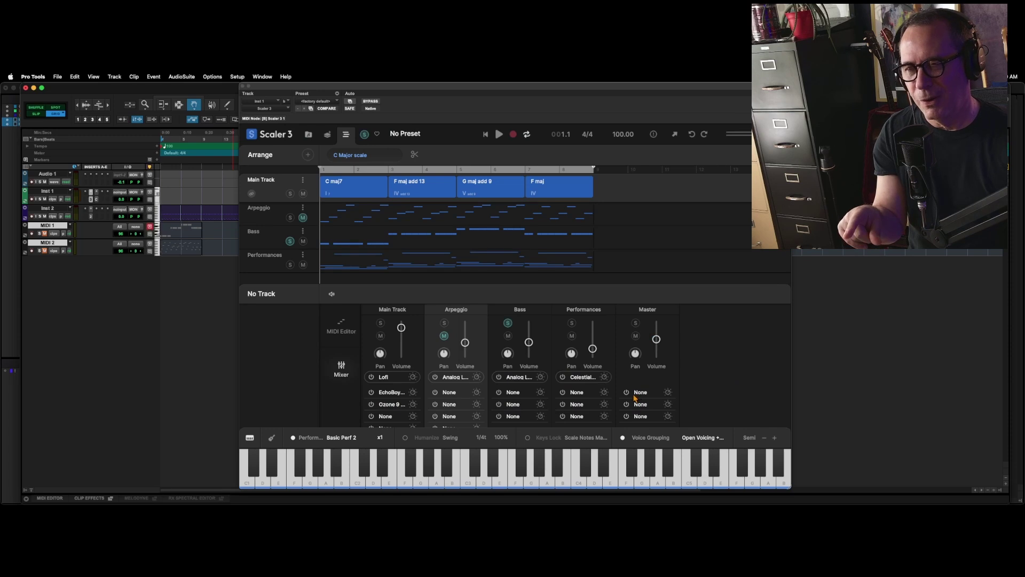
Examine the sound settings and internal sound list for the Performances track's Celestial Existence sound, leaving both unchanged.
{"action": "left_click", "coordinate": [605, 377]}
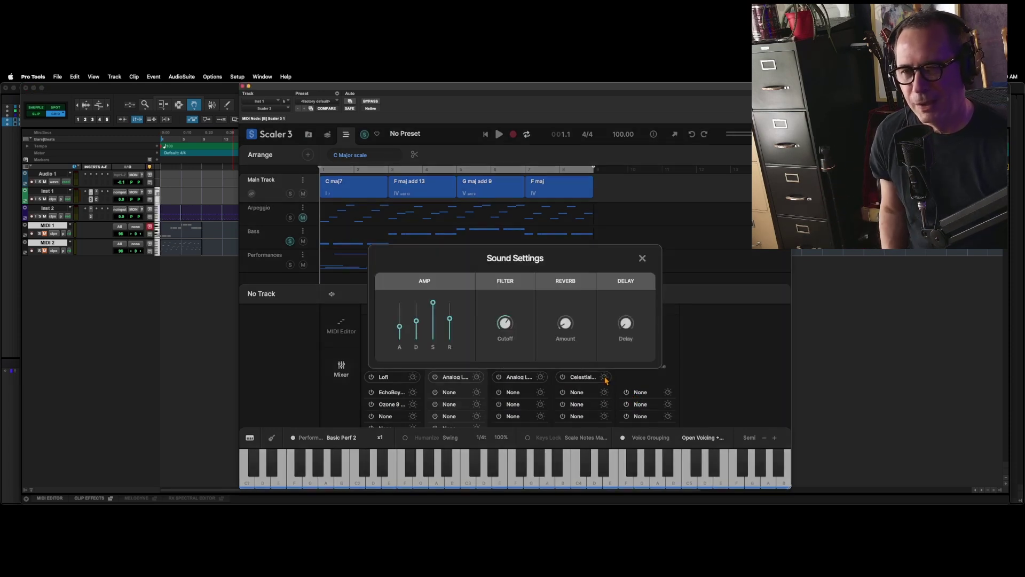
{"action": "left_click", "coordinate": [643, 259]}
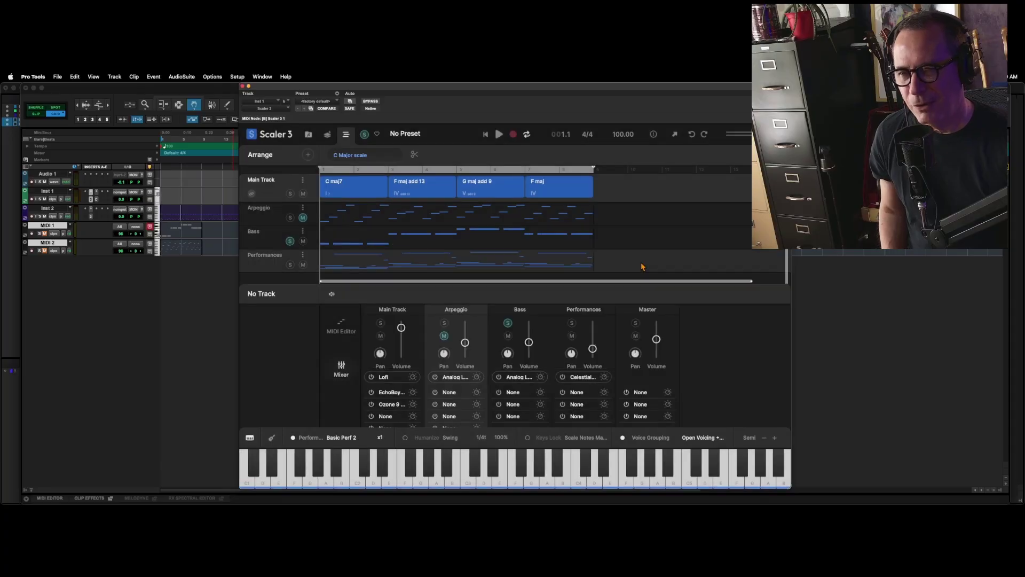
{"action": "left_click", "coordinate": [579, 377]}
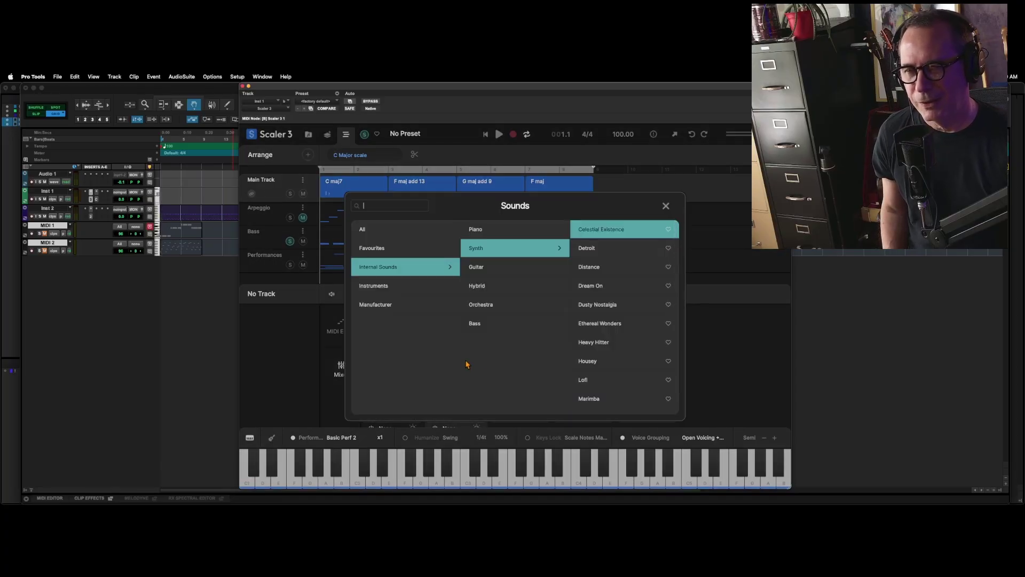
{"action": "left_click", "coordinate": [667, 206]}
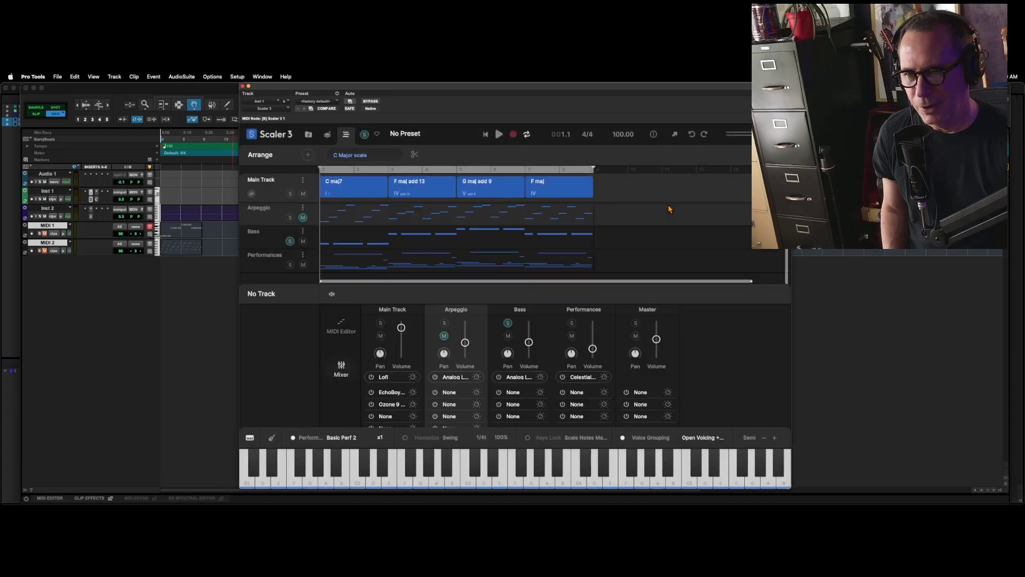
{"action": "left_click", "coordinate": [605, 378]}
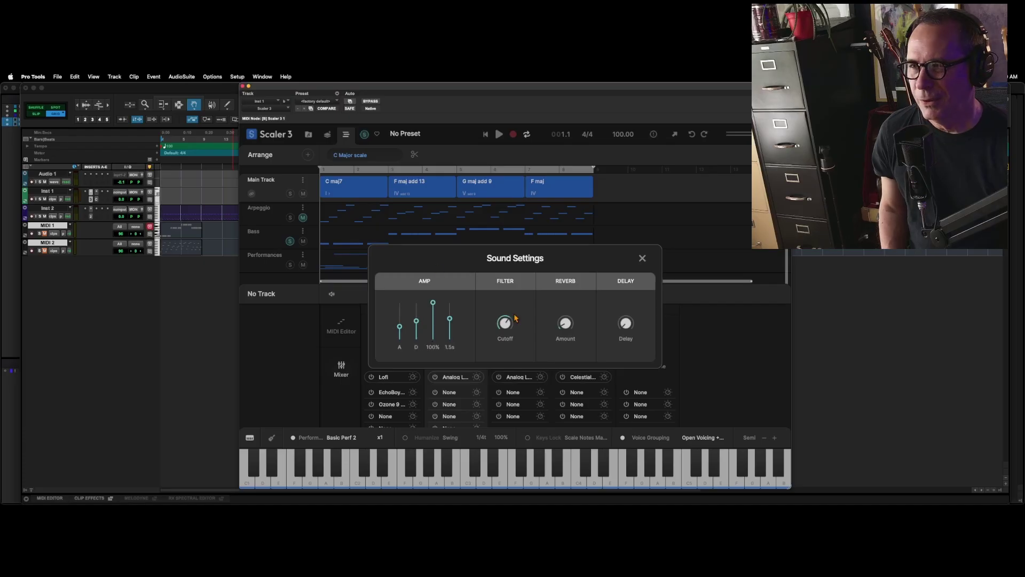
{"action": "left_click", "coordinate": [643, 259]}
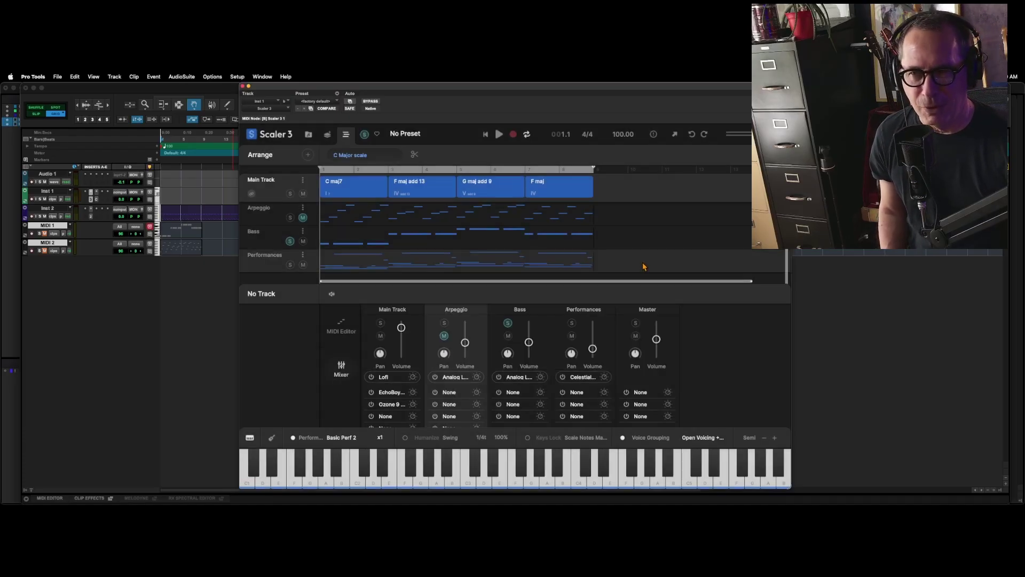
View the Ozone 9 Vintage Compressor on the Main Track's second insert slot and close it.
{"action": "left_click", "coordinate": [413, 404]}
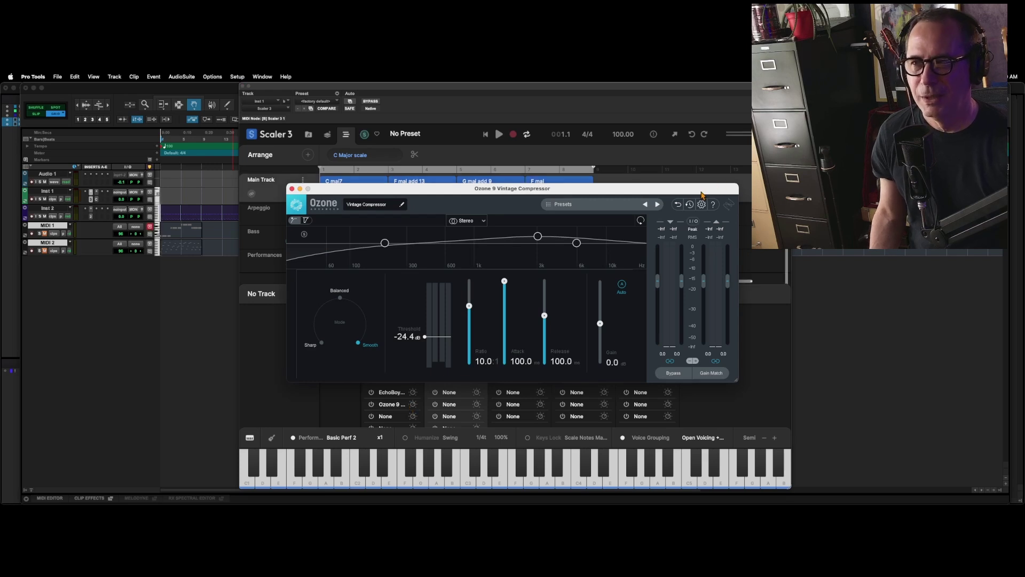
{"action": "left_click", "coordinate": [291, 189]}
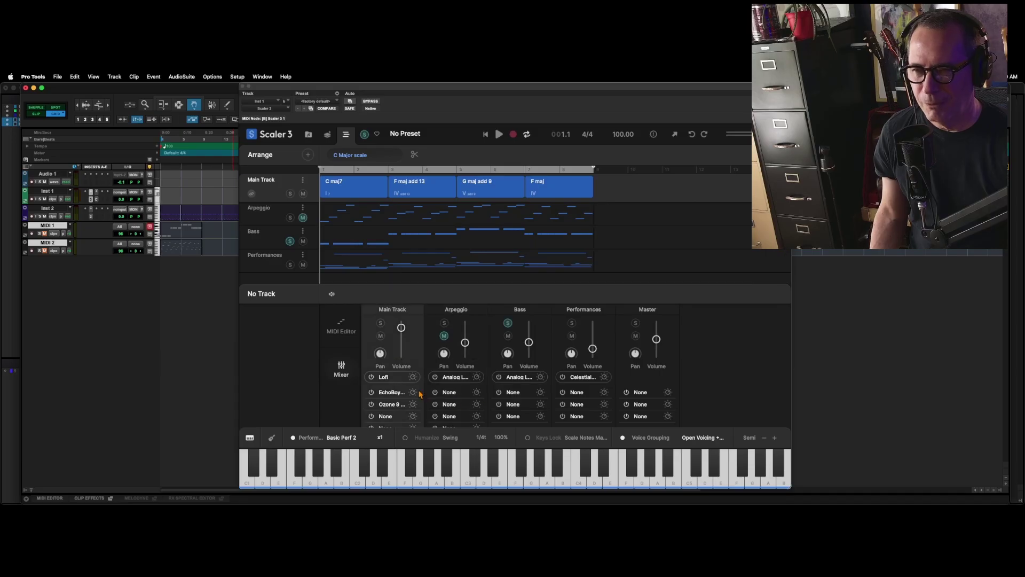
Solo the Main Track together with the Bass and play the arrangement briefly twice.
{"action": "left_click", "coordinate": [380, 323]}
{"action": "key", "text": "space"}
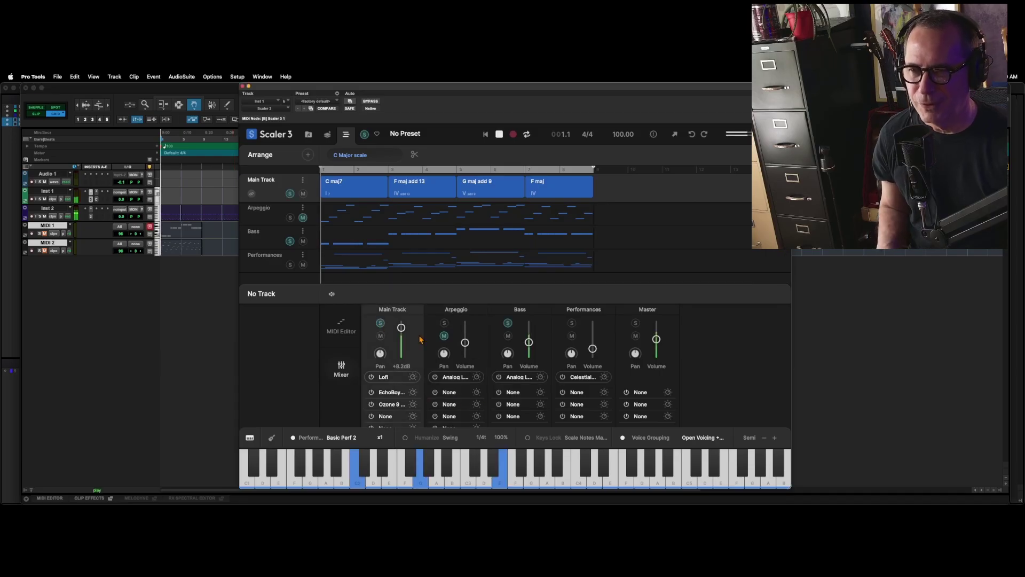
{"action": "key", "text": "space"}
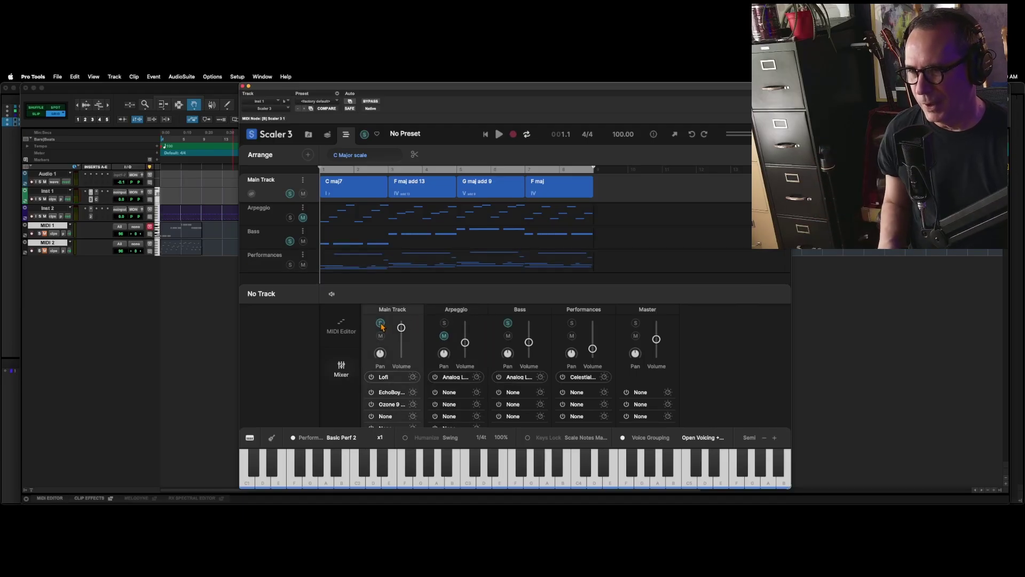
{"action": "key", "text": "space"}
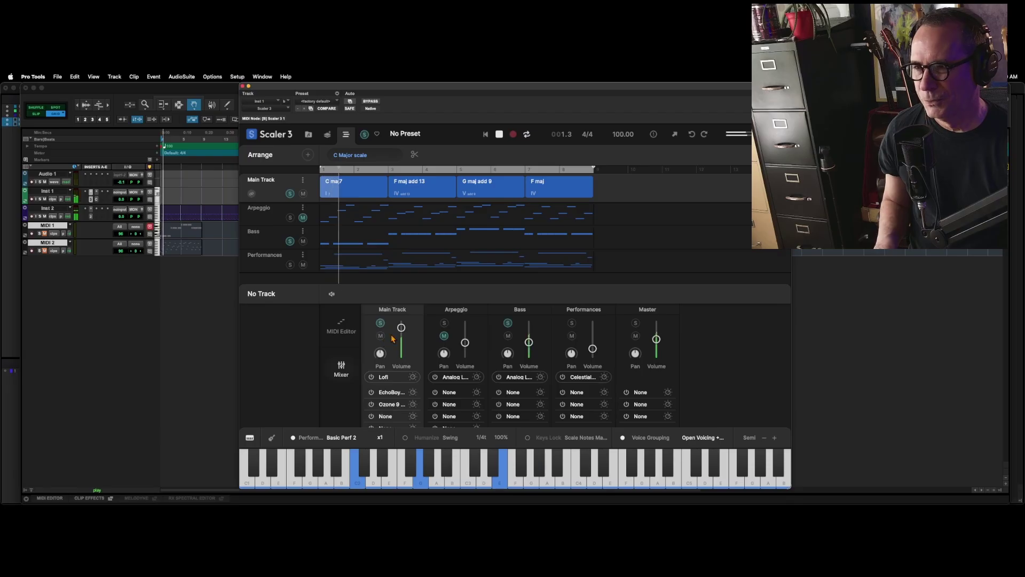
{"action": "key", "text": "space"}
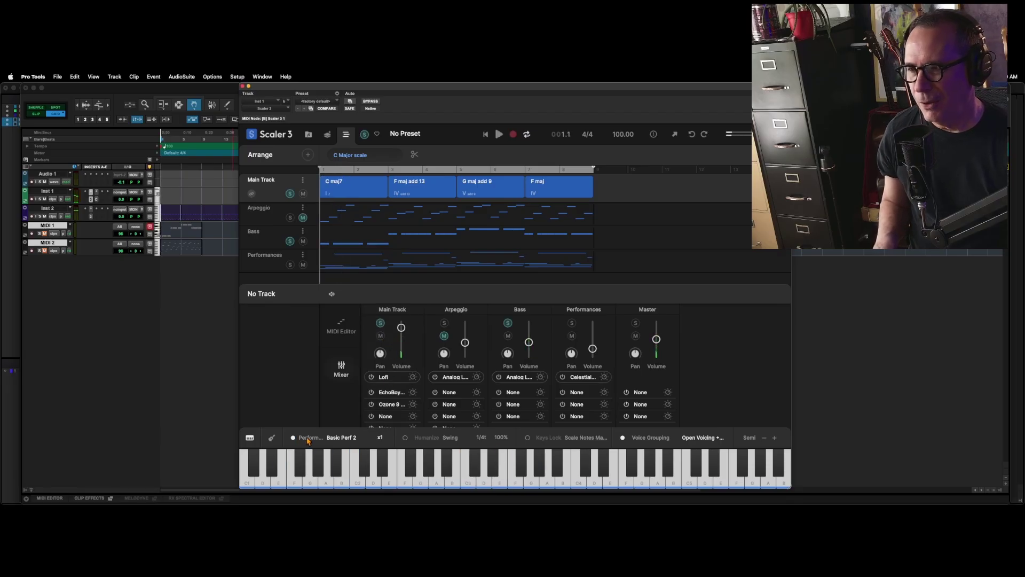
Turn off the Basic Perf 2 performance and play the arrangement briefly without it.
{"action": "left_click", "coordinate": [294, 438]}
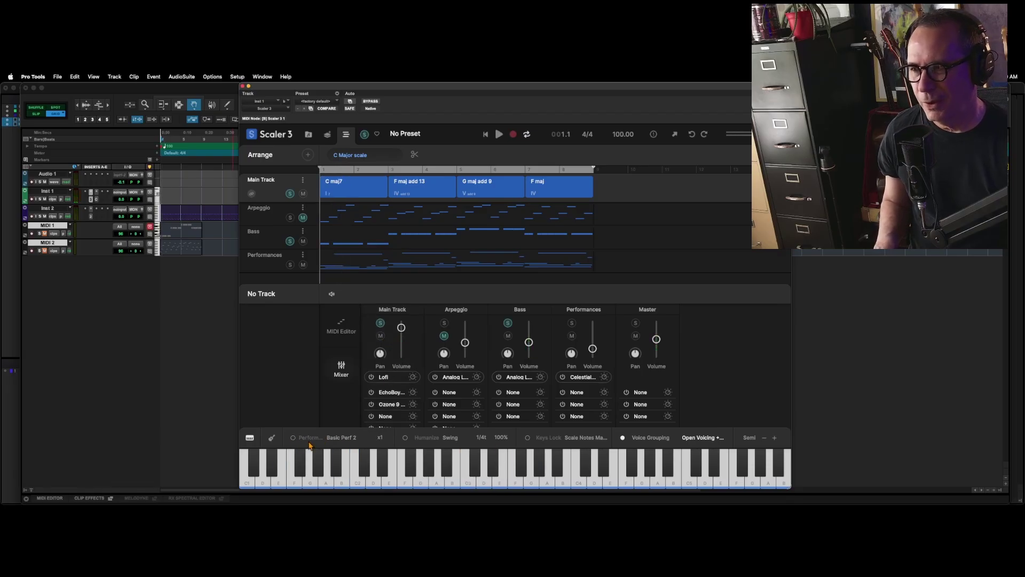
{"action": "key", "text": "space"}
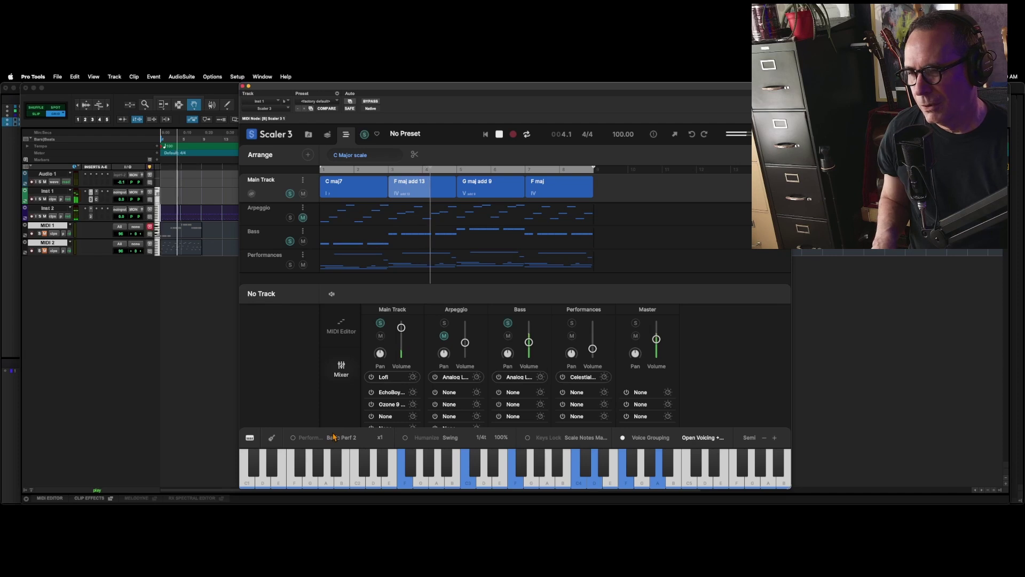
{"action": "key", "text": "space"}
View the sound settings of the Main Track's Lofi sound and close them.
{"action": "left_click", "coordinate": [413, 378]}
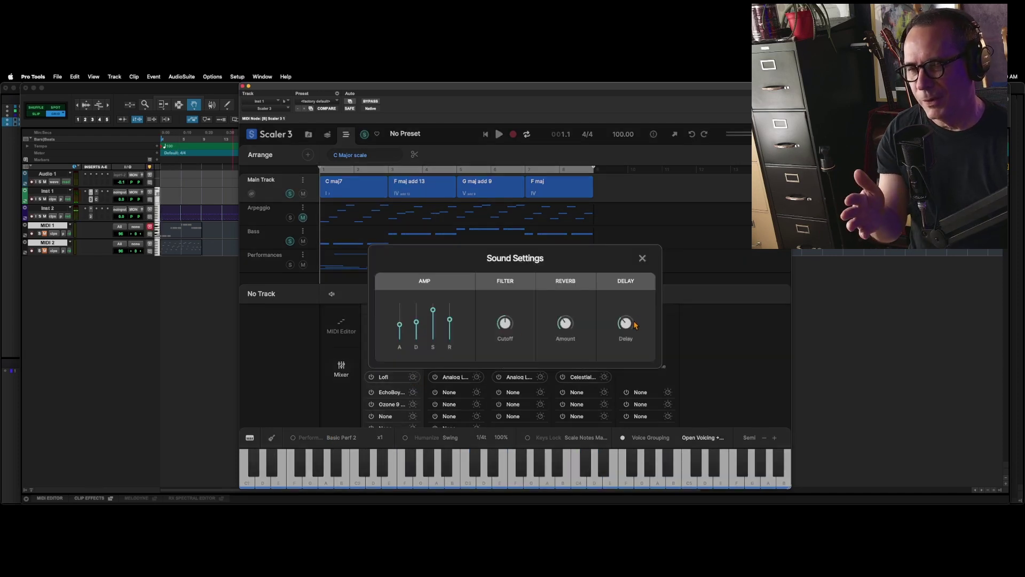
{"action": "left_click", "coordinate": [643, 260]}
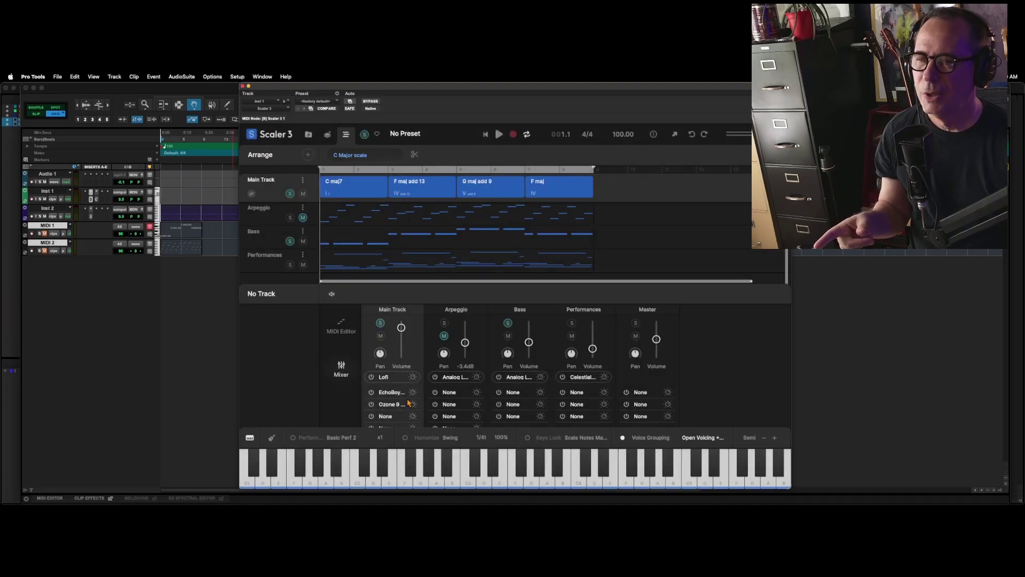
Play the arrangement with the Main Track's EchoBoy Jr. open, try adjusting its Mix knob and close the window.
{"action": "left_click", "coordinate": [413, 392]}
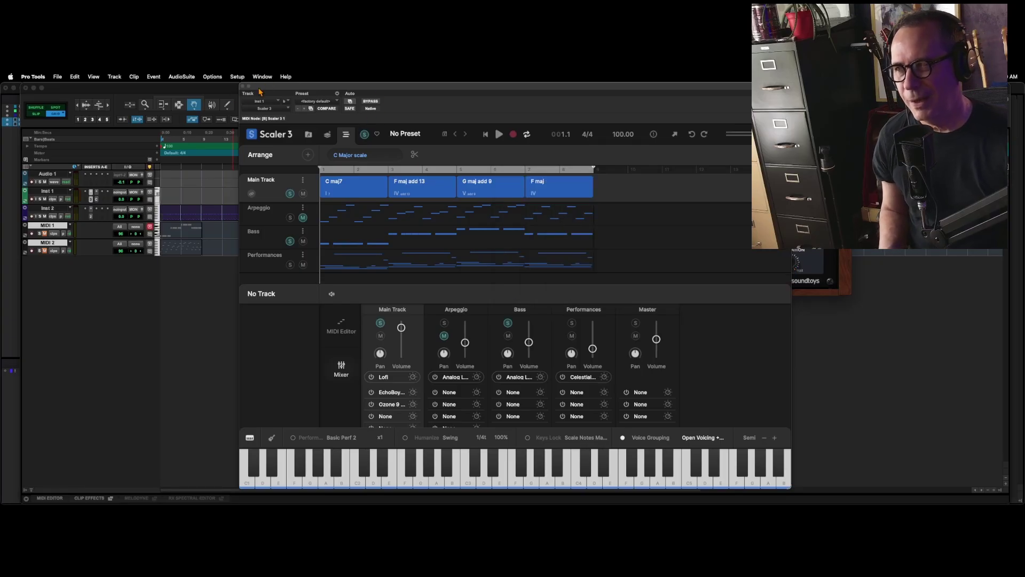
{"action": "key", "text": "space"}
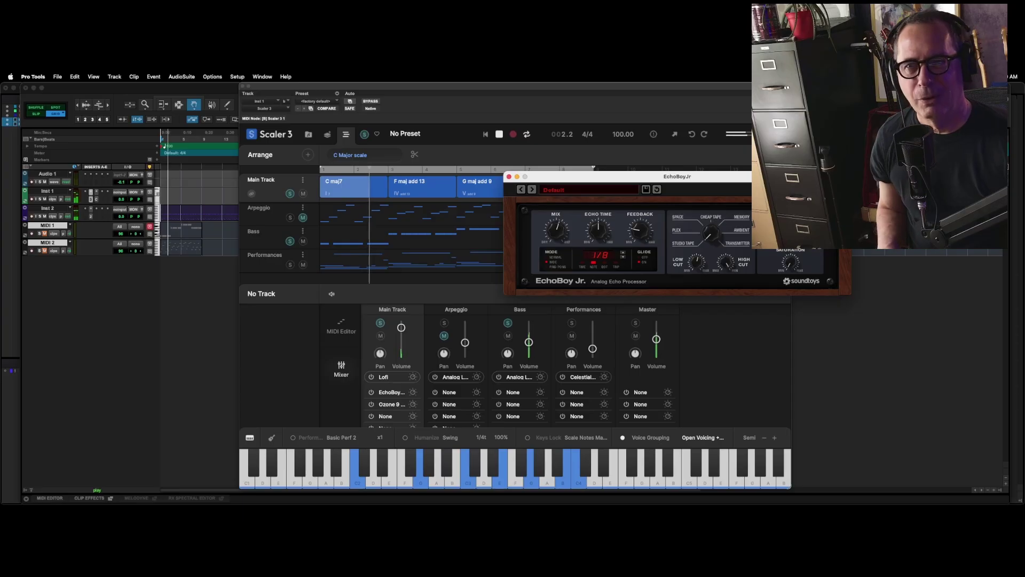
{"action": "left_click_drag", "start_coordinate": [553, 234], "coordinate": [541, 208]}
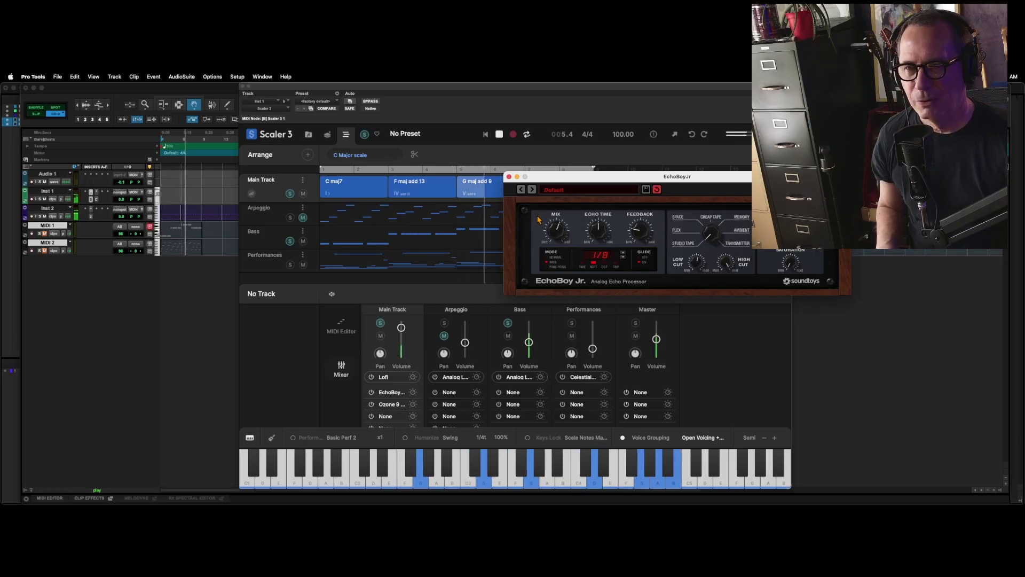
{"action": "left_click", "coordinate": [508, 181]}
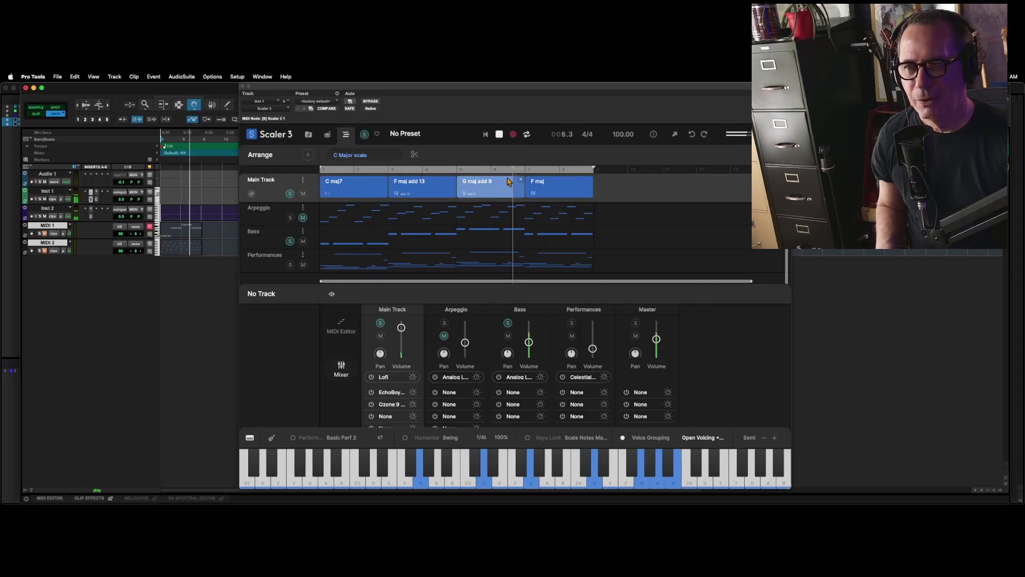
Unsolo the Main Track and Bass, raise the Performances volume to about -1.1 dB during playback and stop playing.
{"action": "left_click", "coordinate": [380, 322]}
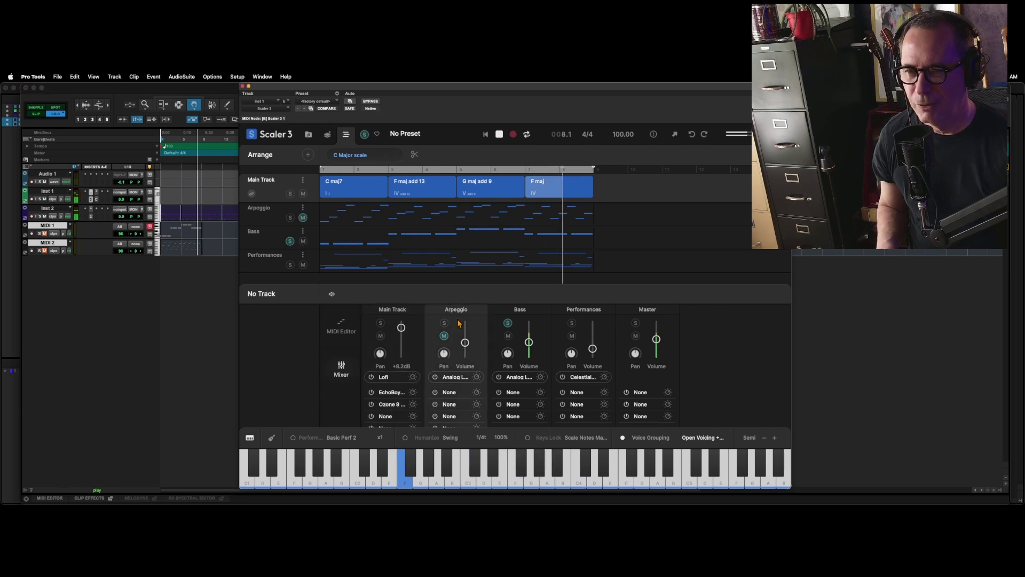
{"action": "left_click", "coordinate": [508, 323]}
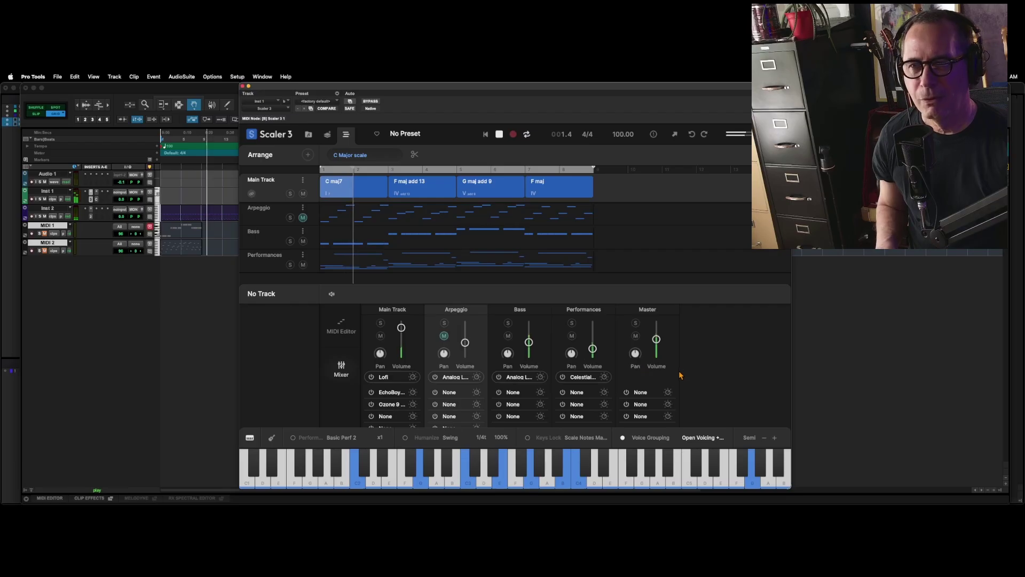
{"action": "left_click_drag", "start_coordinate": [593, 349], "coordinate": [595, 344]}
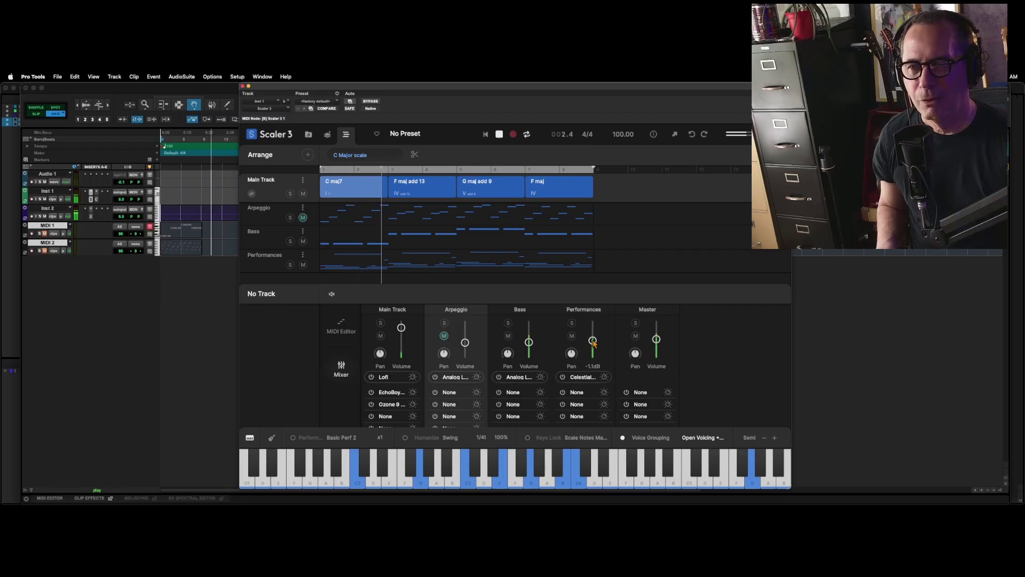
{"action": "key", "text": "space"}
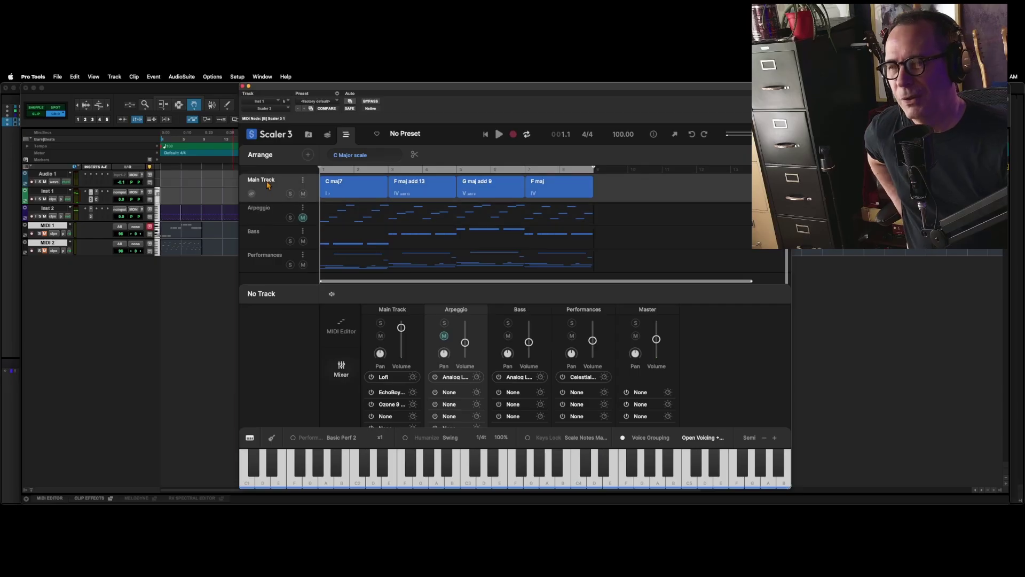
Select the Main Track's chords, view the Motions browser for their performance and close it without choosing another motion.
{"action": "left_click", "coordinate": [273, 198]}
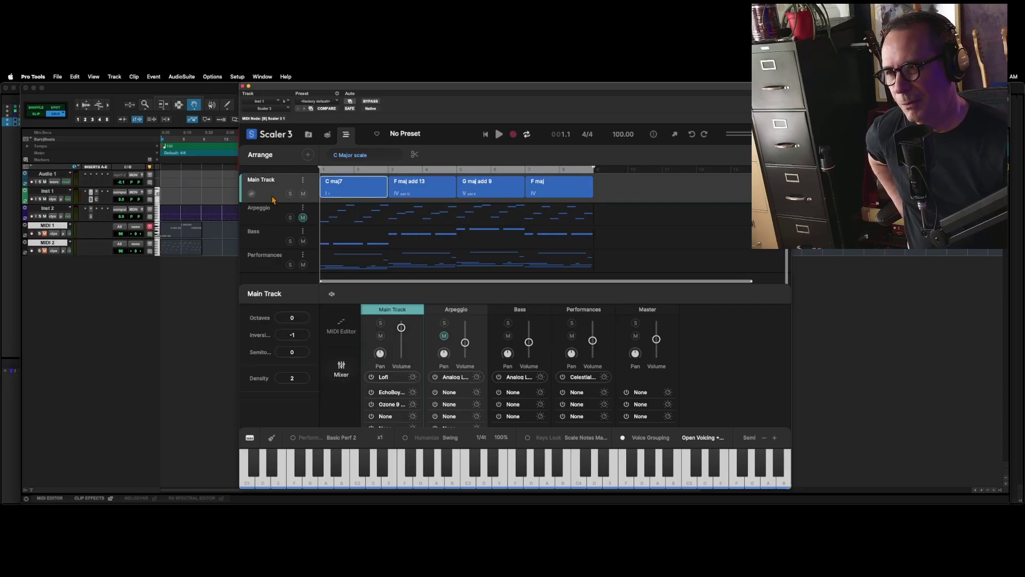
{"action": "left_click", "coordinate": [562, 195]}
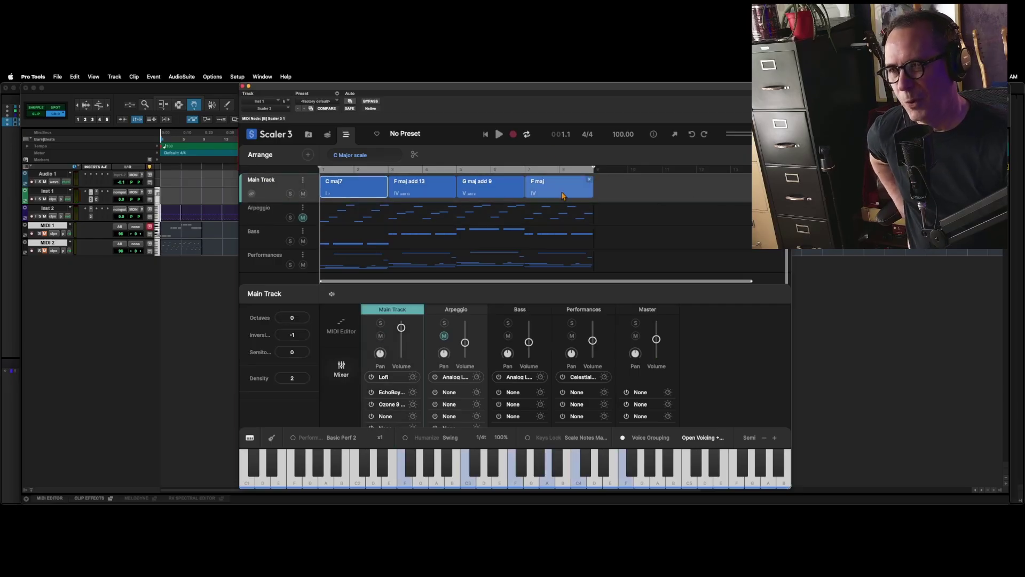
{"action": "left_click", "coordinate": [342, 195]}
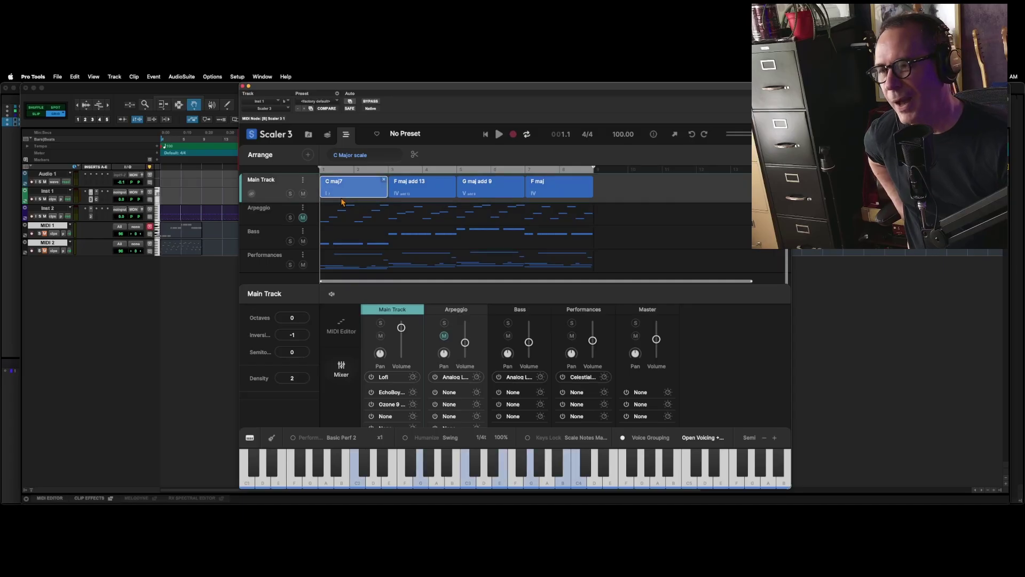
{"action": "left_click", "coordinate": [341, 439]}
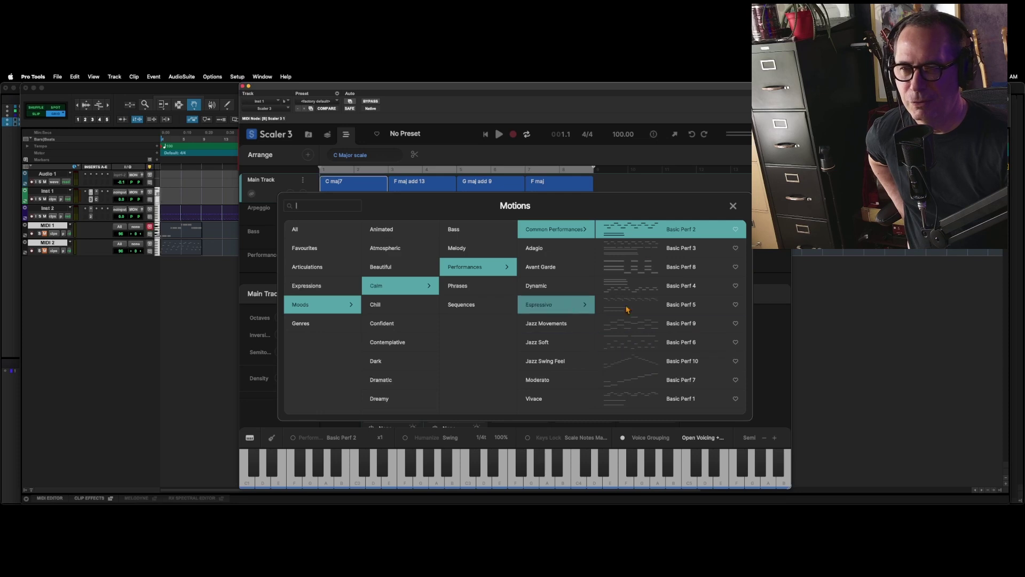
{"action": "left_click", "coordinate": [733, 207]}
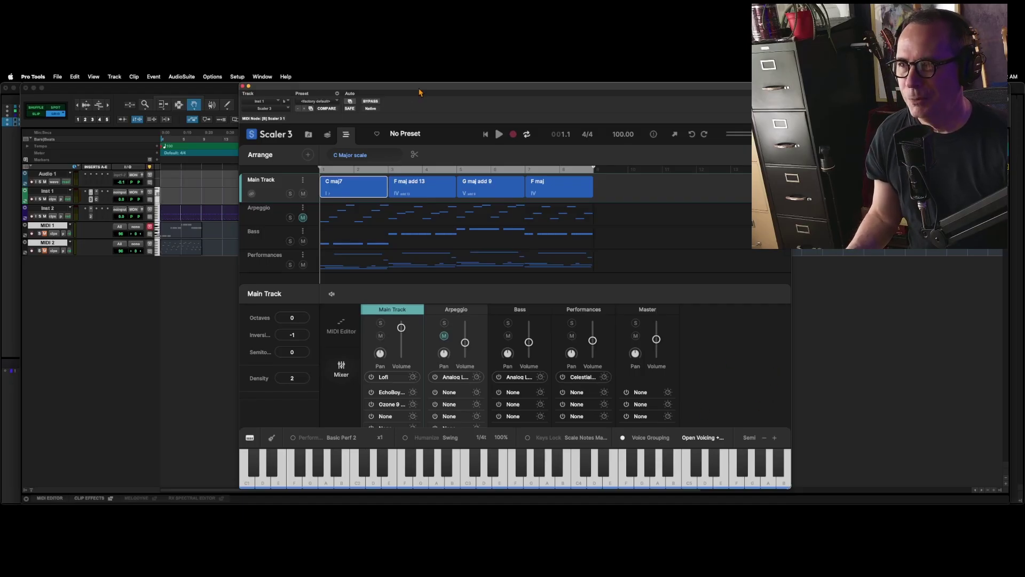
Enlarge the Scaler 3 plug-in window slightly and reposition it over the Pro Tools edit window.
{"action": "left_click_drag", "start_coordinate": [419, 93], "coordinate": [401, 77]}
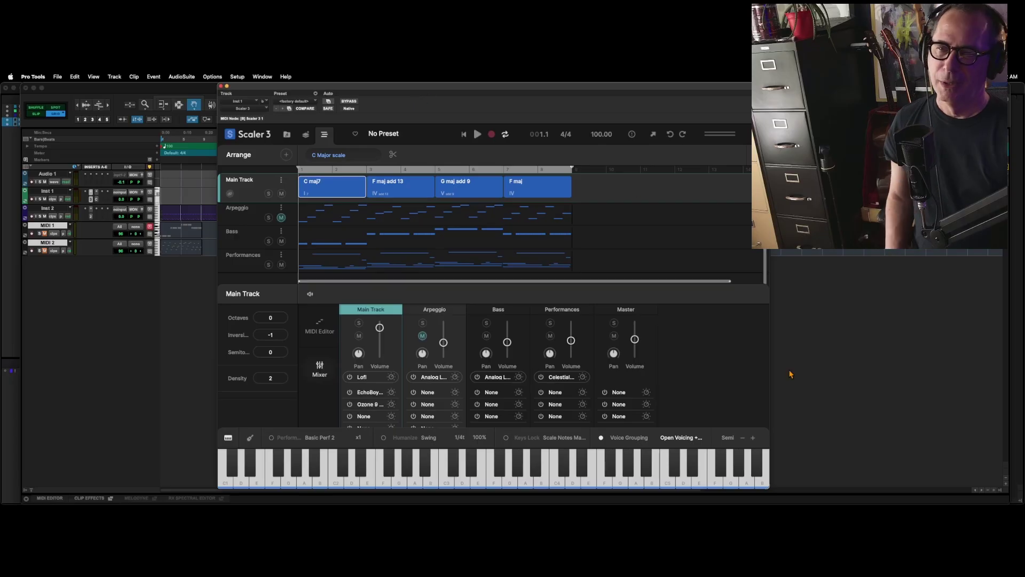
{"action": "left_click_drag", "start_coordinate": [765, 492], "coordinate": [784, 501]}
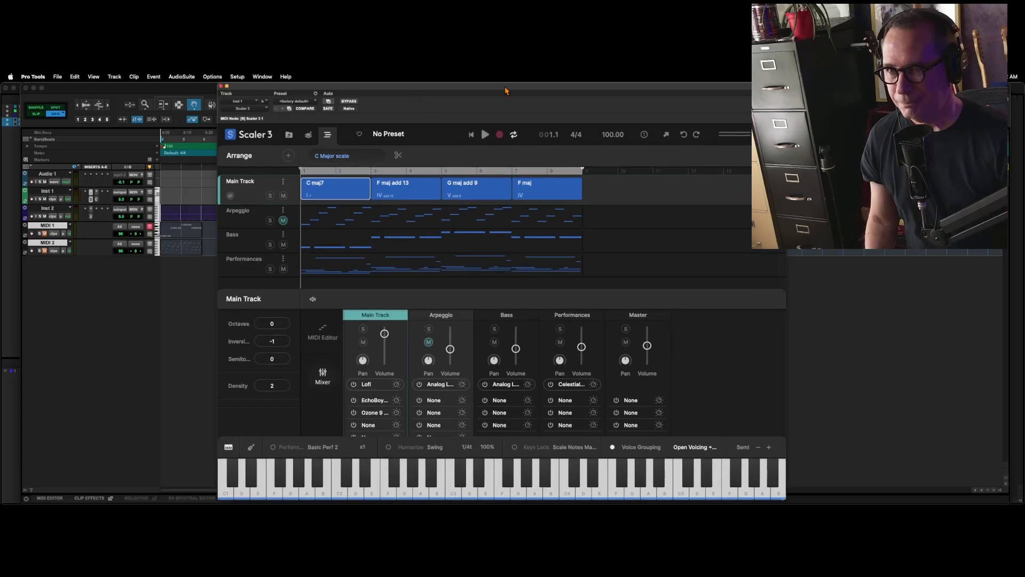
{"action": "left_click_drag", "start_coordinate": [505, 86], "coordinate": [486, 89]}
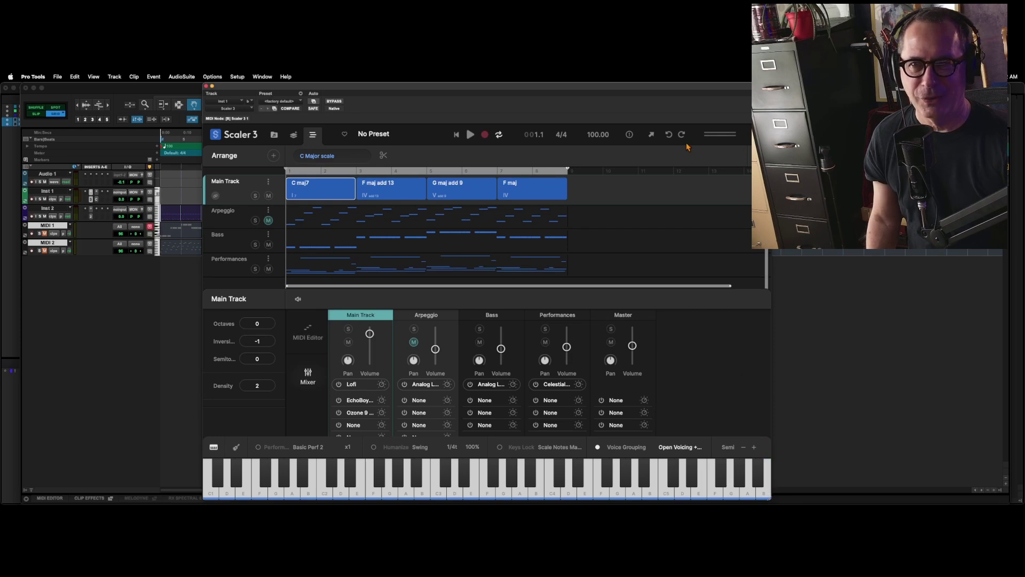
{"action": "left_click_drag", "start_coordinate": [672, 86], "coordinate": [700, 79]}
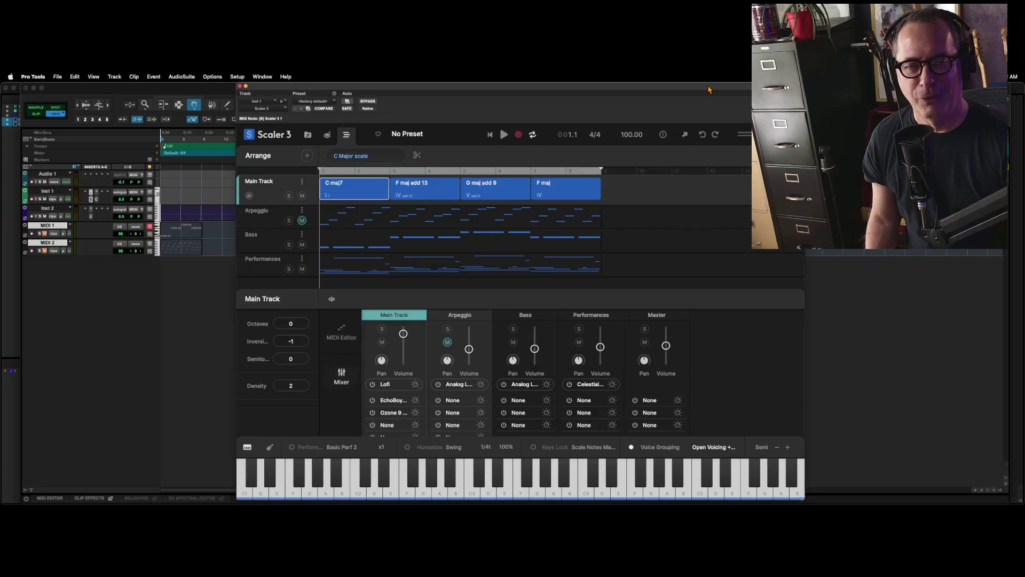
{"action": "left_click_drag", "start_coordinate": [710, 89], "coordinate": [636, 87]}
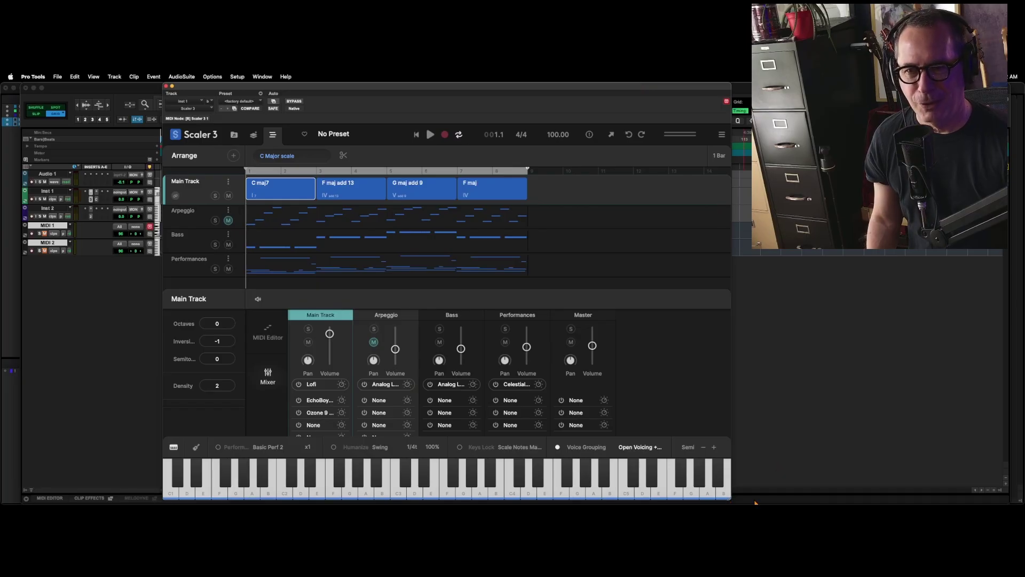
{"action": "mouse_move", "coordinate": [731, 499]}
{"action": "left_mouse_down"}
{"action": "mouse_move", "coordinate": [795, 491]}
{"action": "mouse_move", "coordinate": [730, 498]}
{"action": "left_mouse_up"}
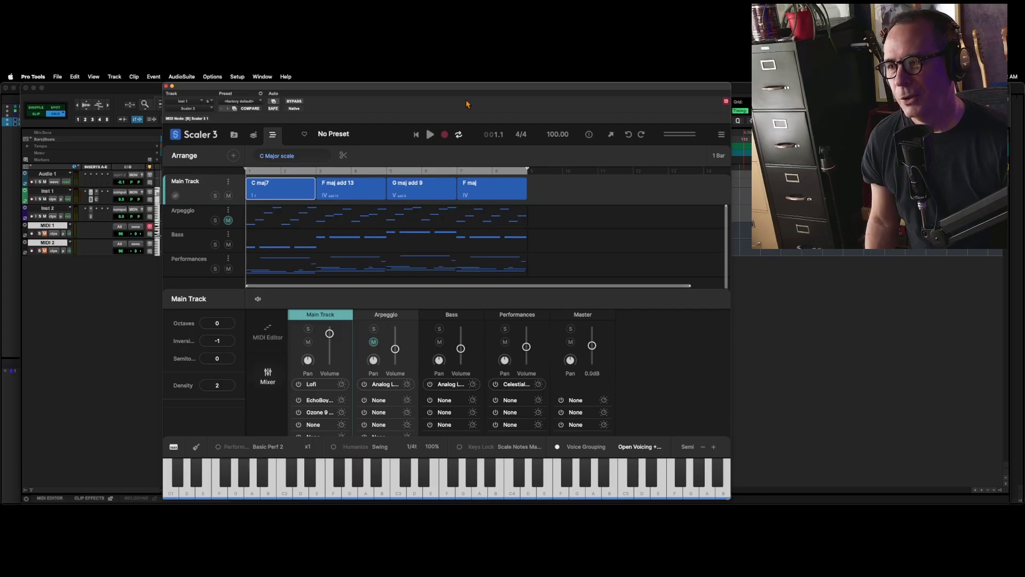
{"action": "left_click_drag", "start_coordinate": [364, 87], "coordinate": [417, 76]}
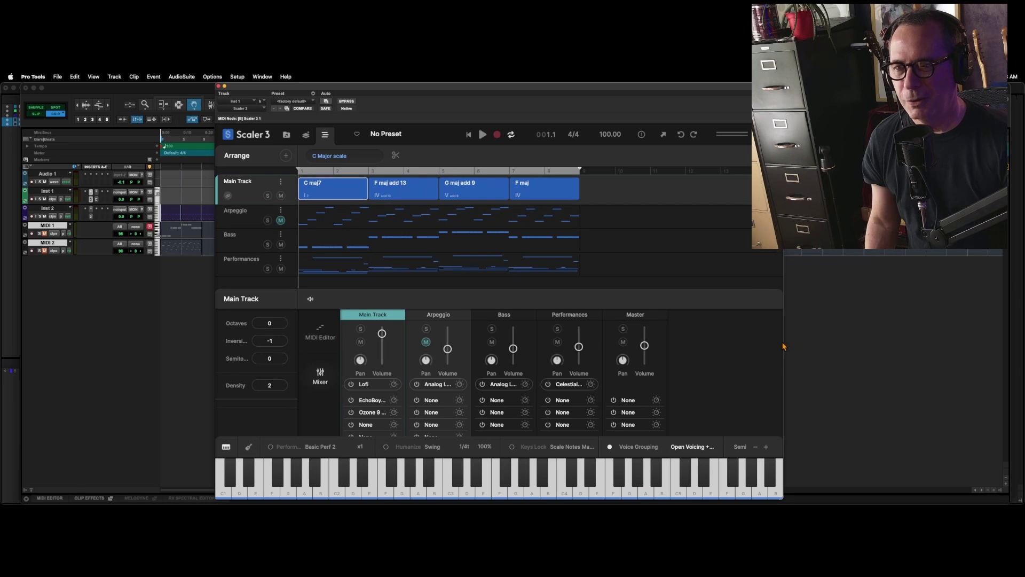